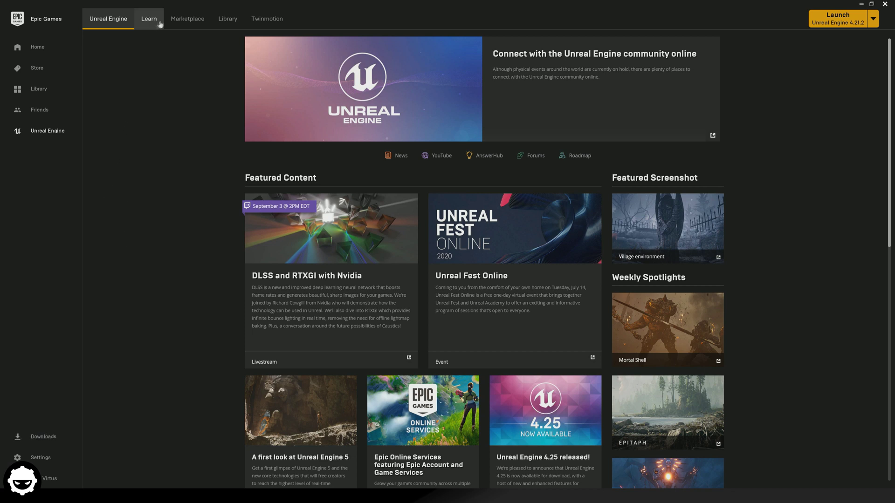
# - Visit the Marketplace, then open the Library listing engine versions, the EmberVein project and the Vault
pyautogui.click(182, 23)
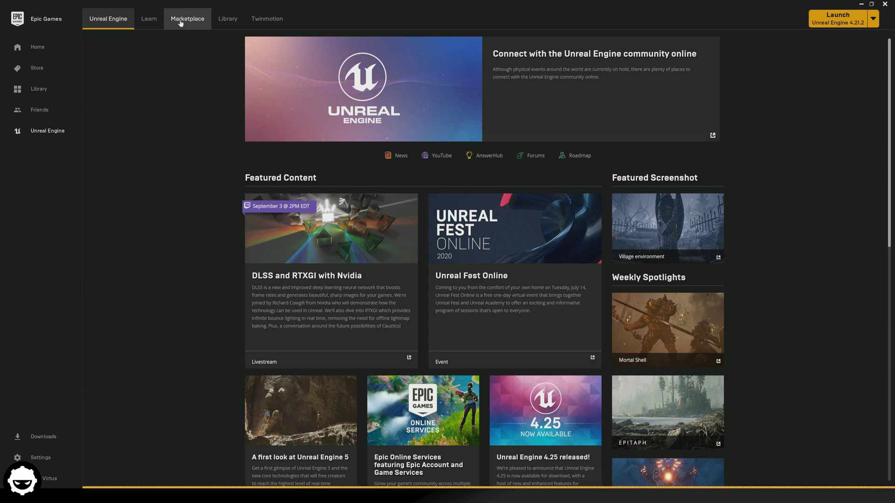
pyautogui.click(227, 24)
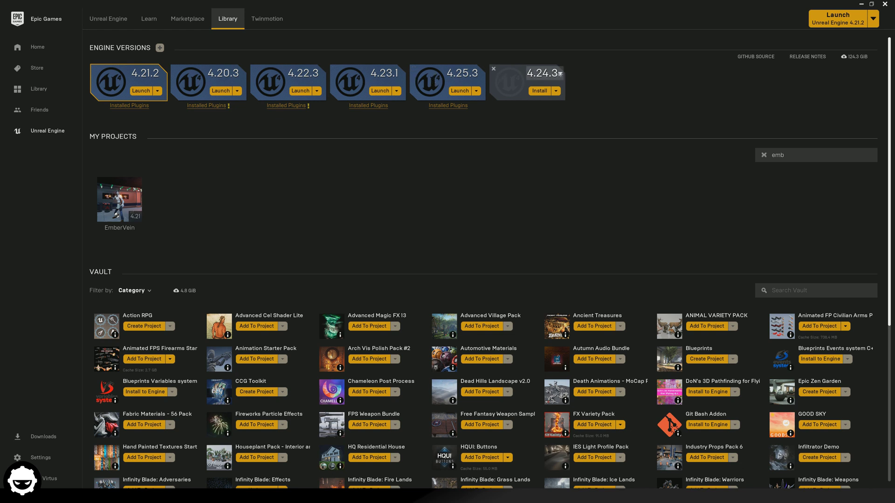
# - Remove the uninstalled 4.24.3 engine slot and add a new slot set to version 4.10.4
pyautogui.click(494, 69)
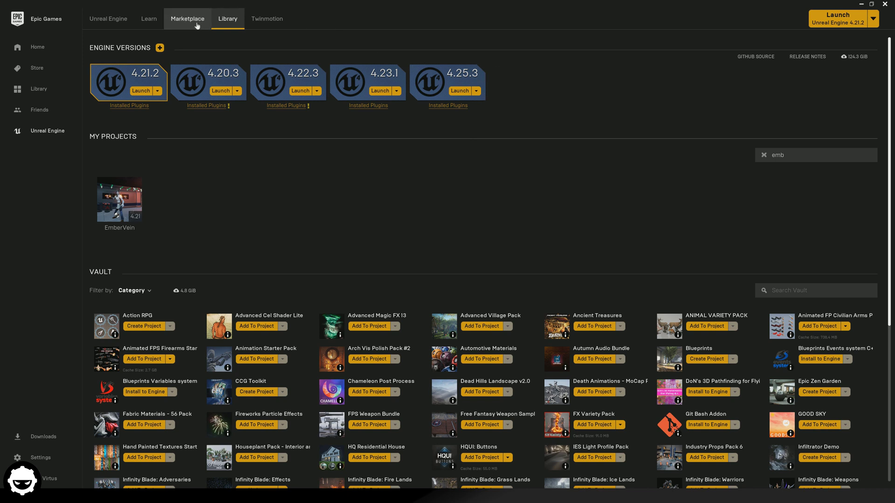
pyautogui.click(160, 48)
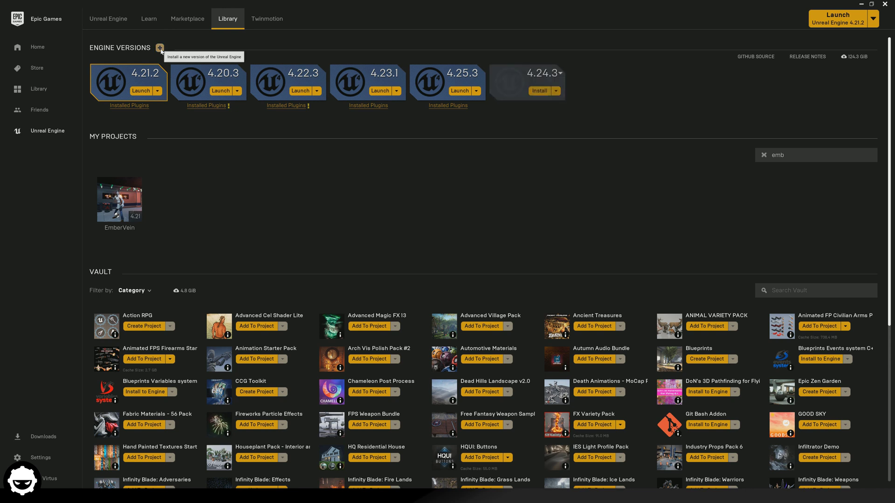
pyautogui.click(543, 73)
pyautogui.click(540, 164)
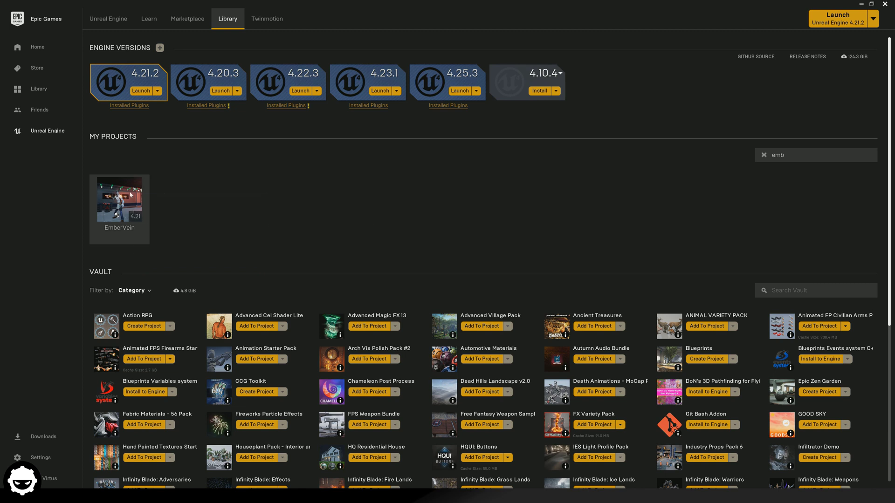
pyautogui.moveTo(128, 197)
pyautogui.click(138, 212)
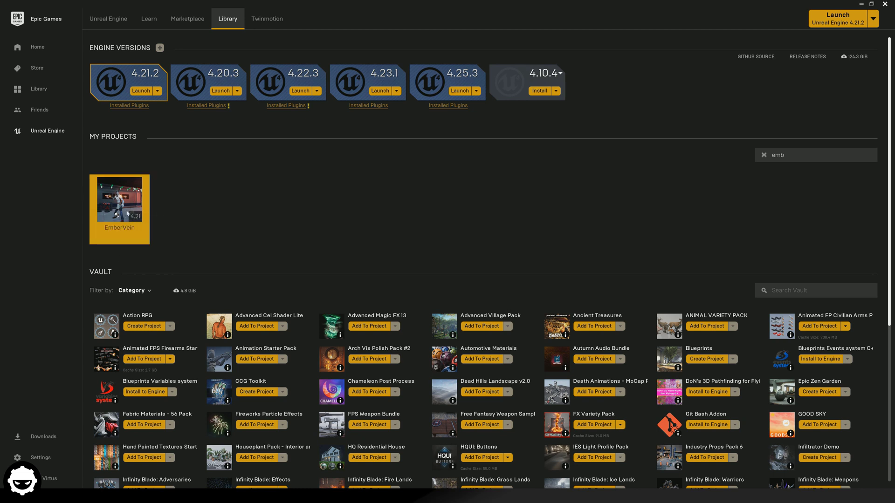
pyautogui.moveTo(127, 214)
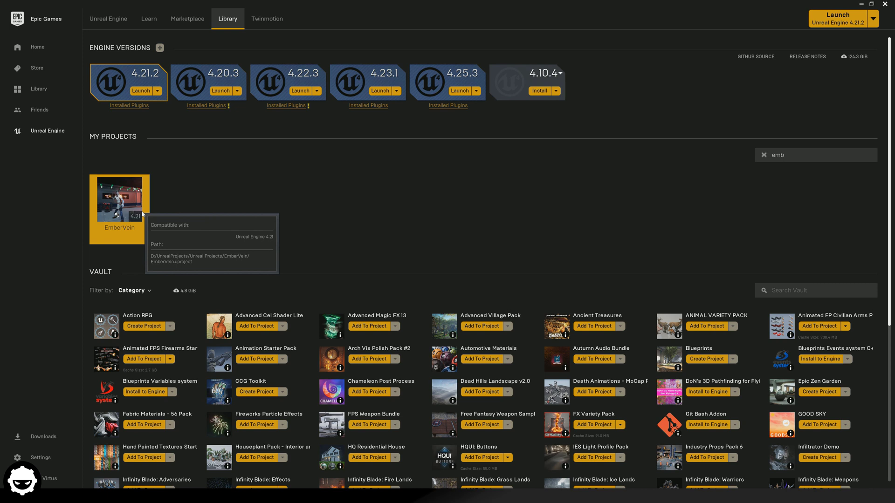
pyautogui.click(462, 92)
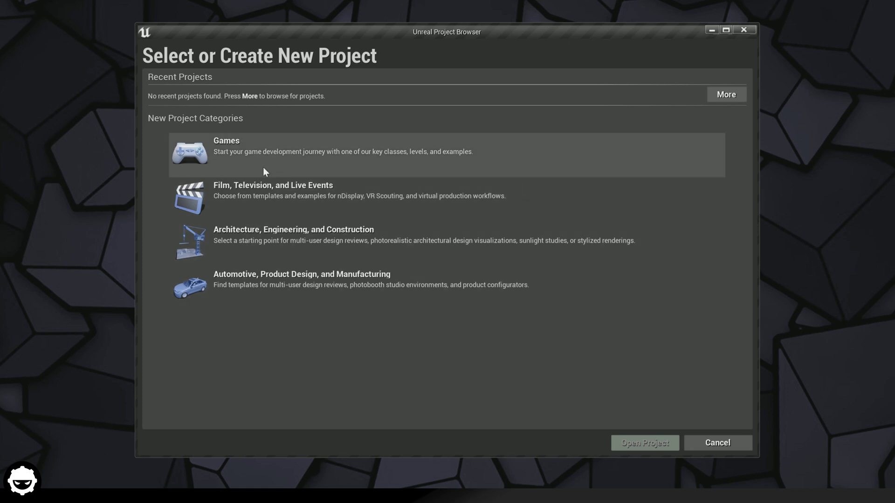
# - Choose the Games category in the Unreal Project Browser
pyautogui.click(308, 168)
# - Preview the First Person template, pick Third Person, and proceed to project settings
pyautogui.click(571, 442)
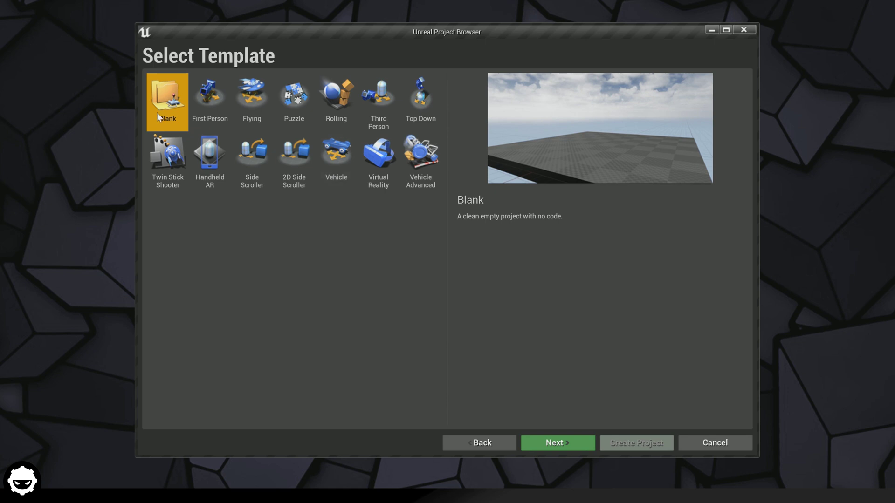
pyautogui.click(198, 98)
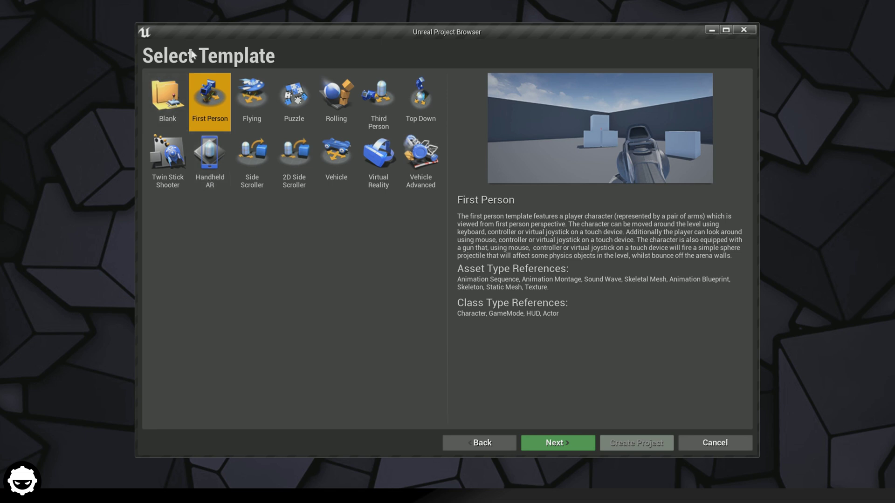
pyautogui.click(368, 102)
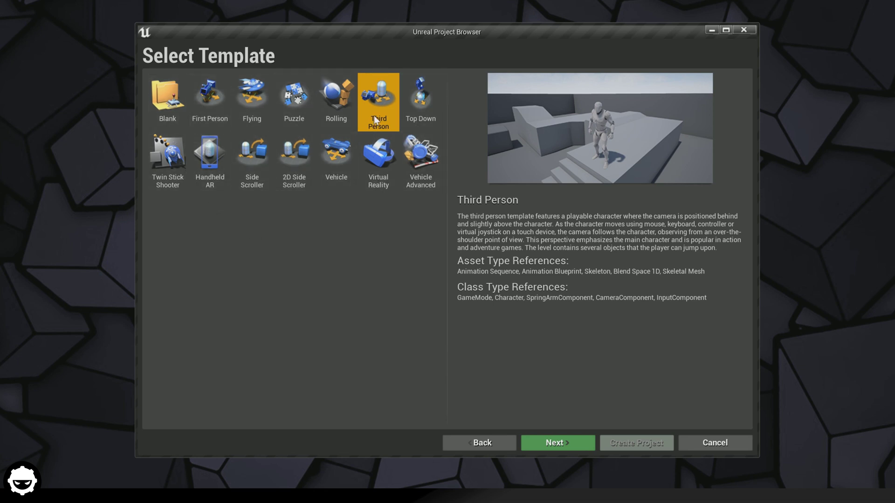
pyautogui.click(558, 443)
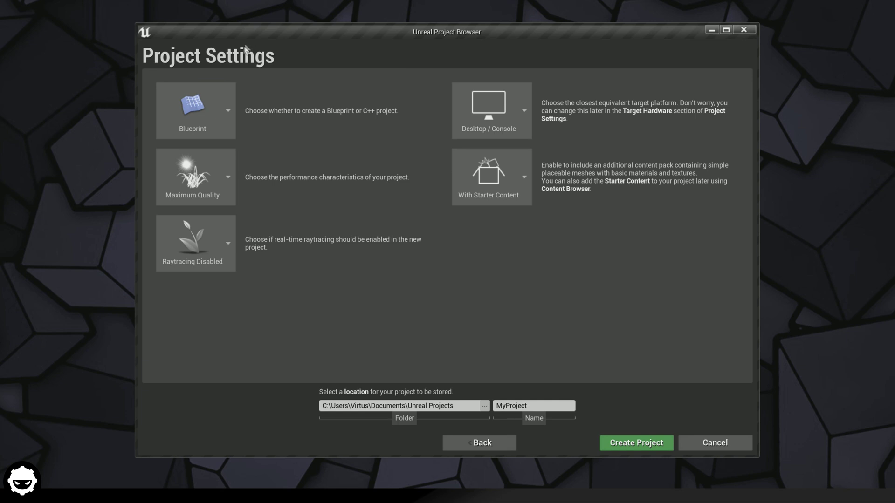
# - Keep the project as Blueprint with Maximum Quality and raytracing disabled
pyautogui.click(219, 113)
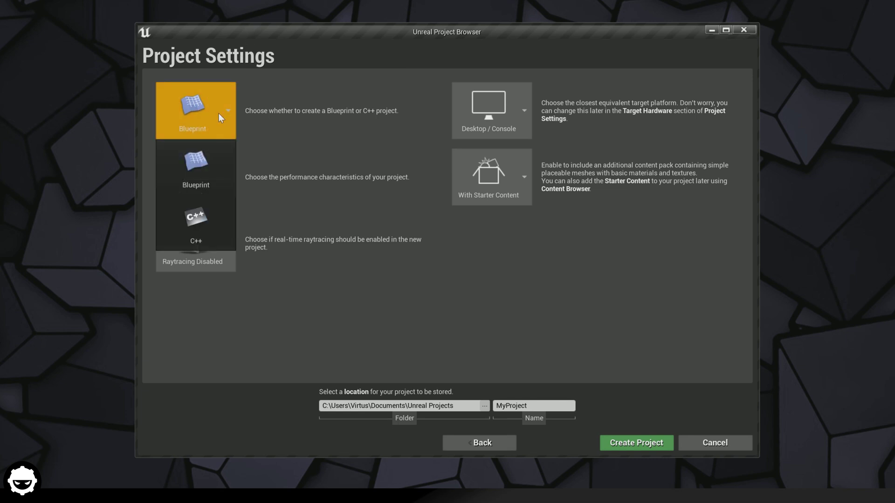
pyautogui.click(209, 150)
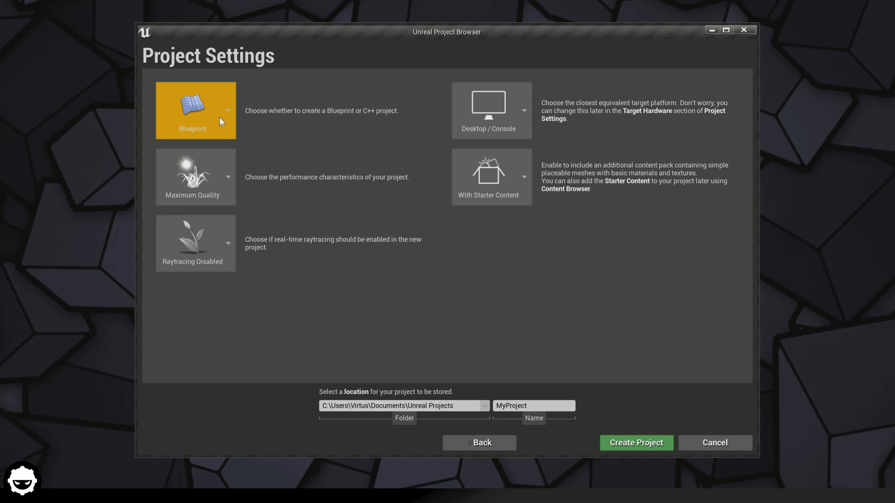
pyautogui.click(219, 117)
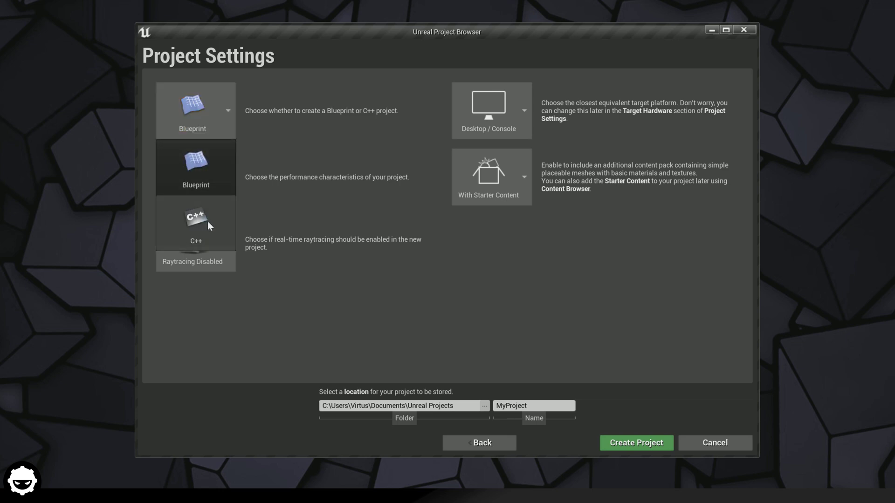
pyautogui.click(289, 173)
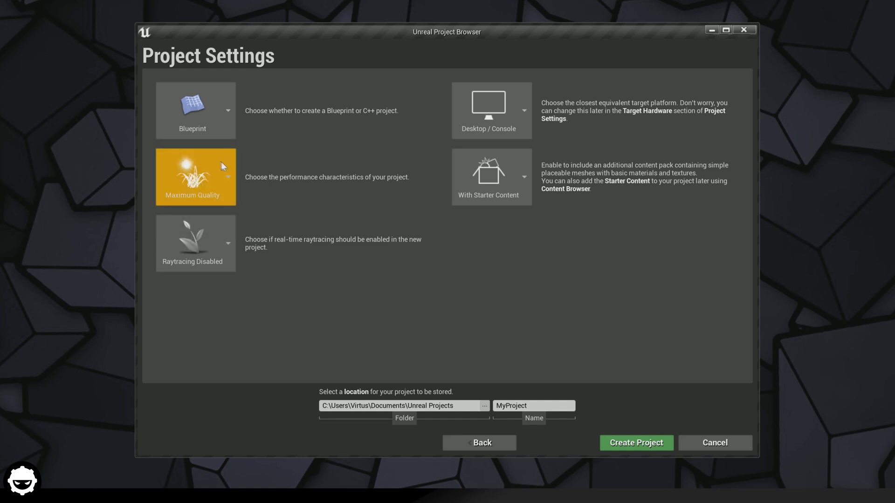
pyautogui.click(206, 174)
pyautogui.click(207, 207)
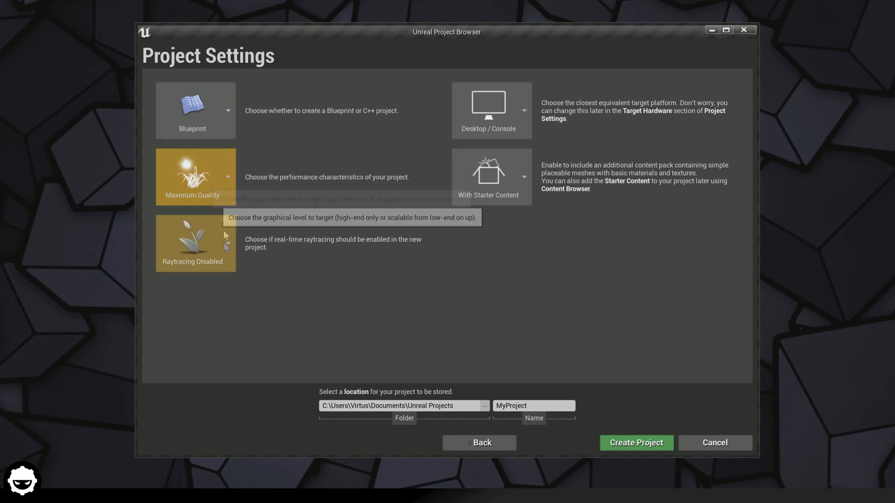
pyautogui.click(205, 204)
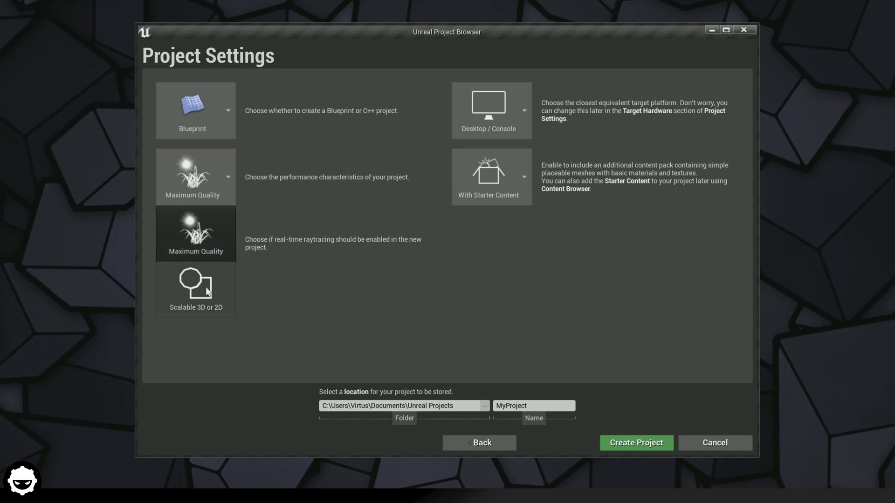
pyautogui.click(303, 224)
pyautogui.click(208, 247)
pyautogui.click(209, 248)
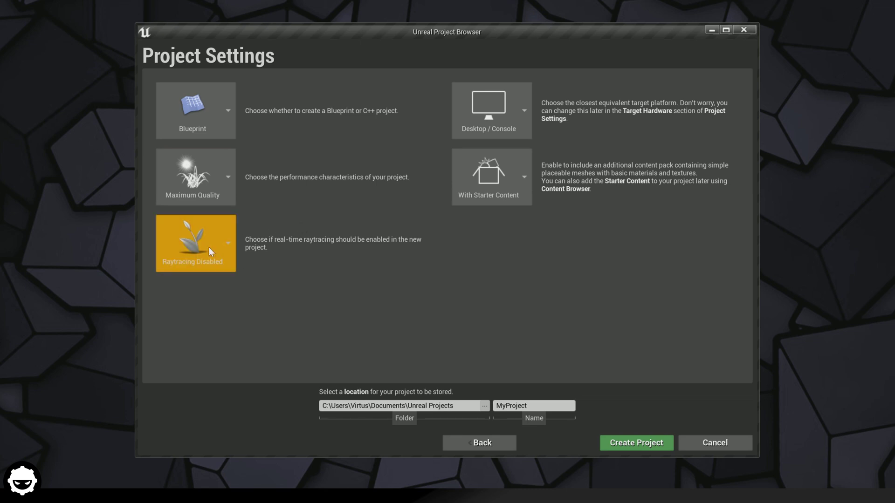
# - Keep Desktop / Console as target platform and starter content included
pyautogui.click(482, 129)
pyautogui.click(483, 129)
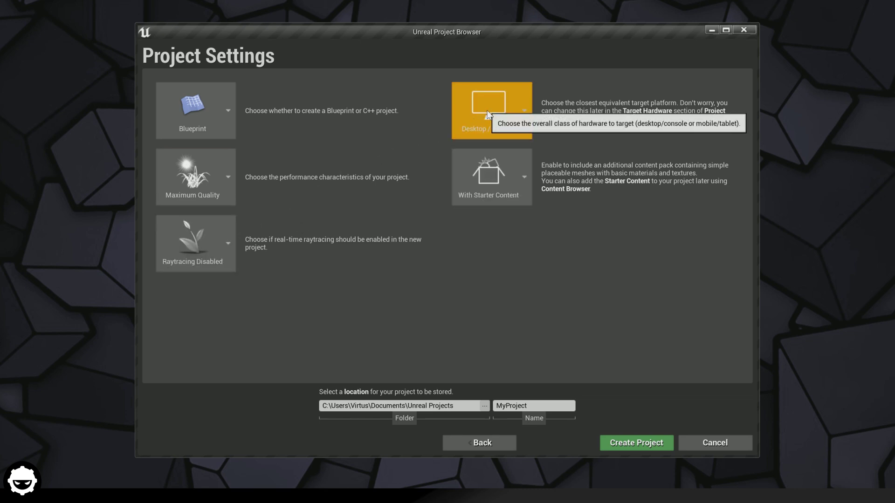
pyautogui.click(482, 130)
pyautogui.click(497, 192)
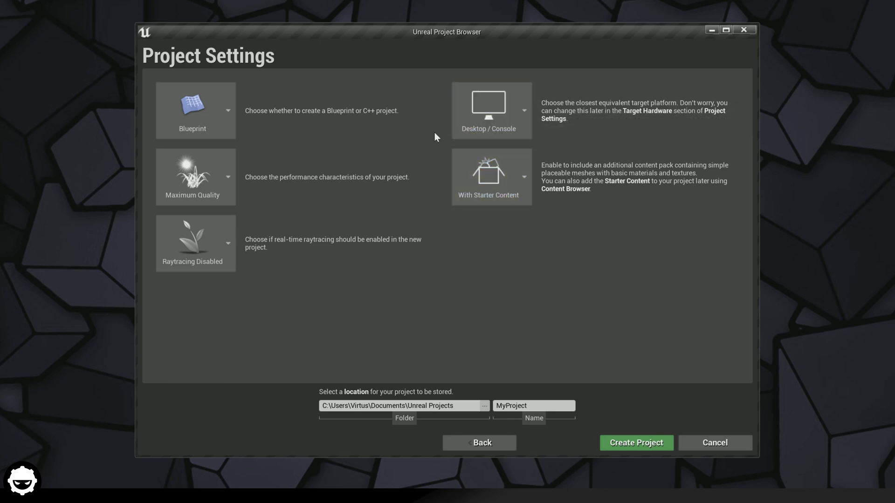
pyautogui.click(507, 100)
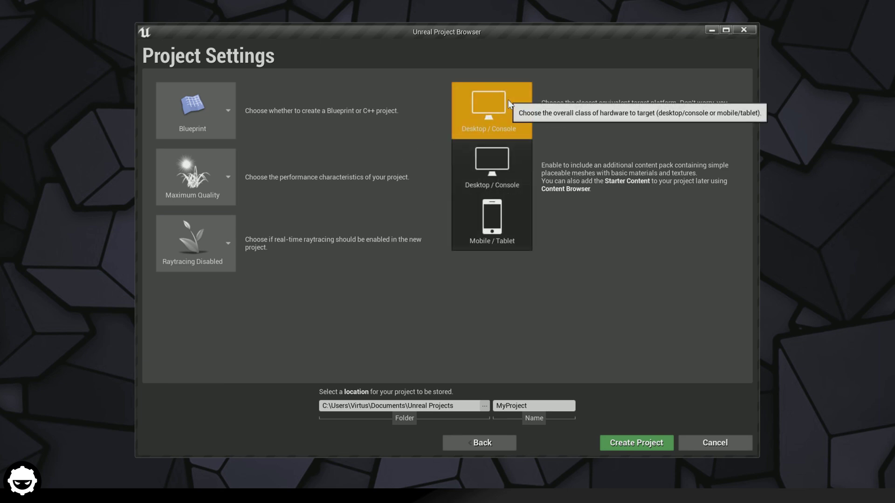
pyautogui.click(494, 164)
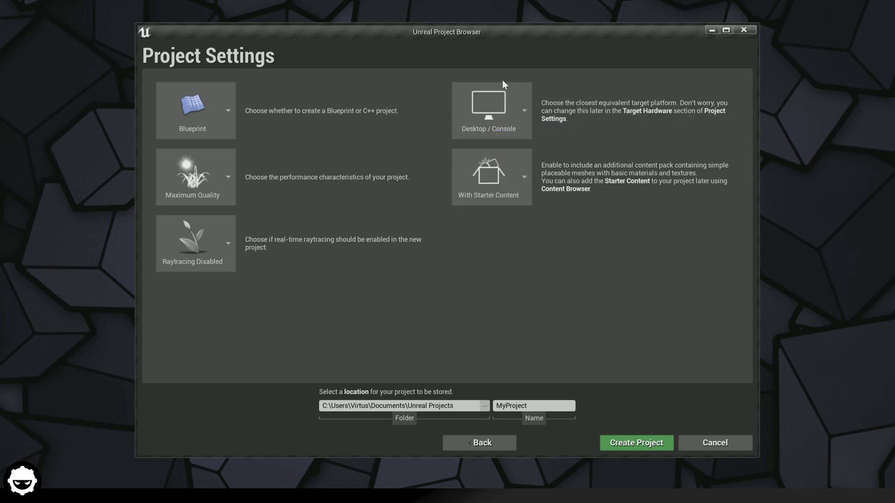
pyautogui.click(477, 176)
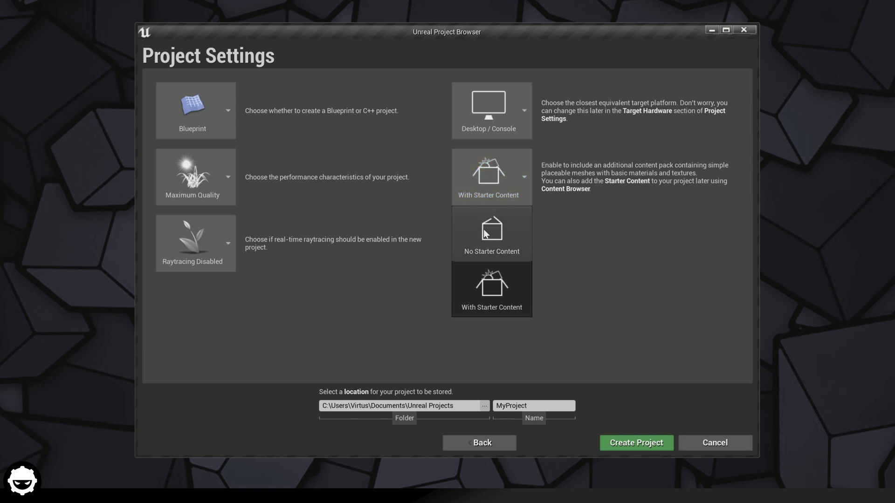
pyautogui.click(416, 298)
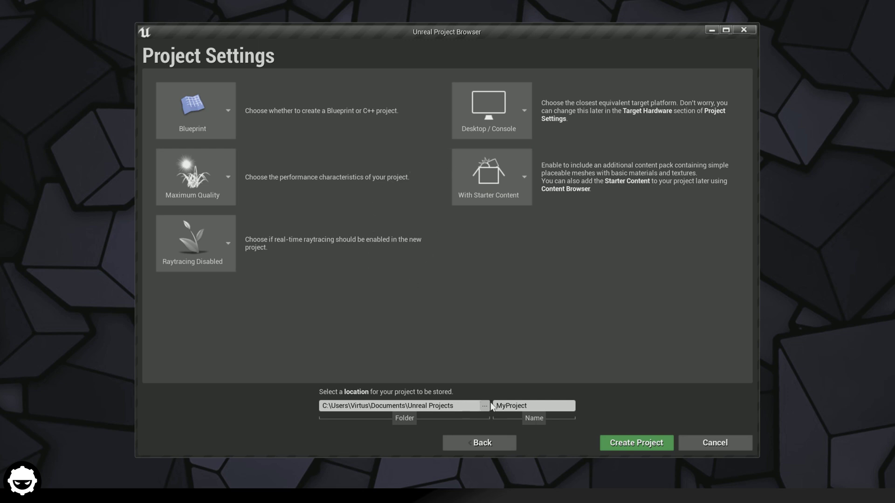
# - Name the project DevSquadLearning
pyautogui.moveTo(477, 406); pyautogui.dragTo(323, 406)
pyautogui.click(543, 410)
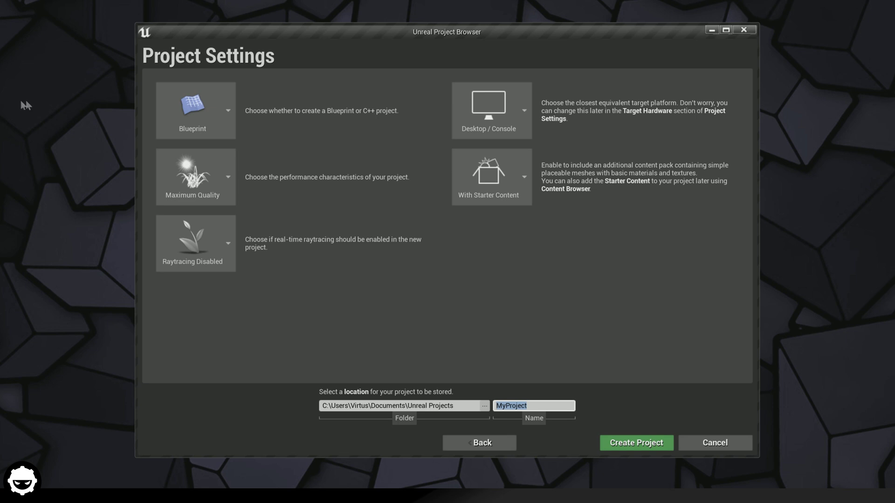
pyautogui.write('DevSquadLearning')
pyautogui.press('Return')
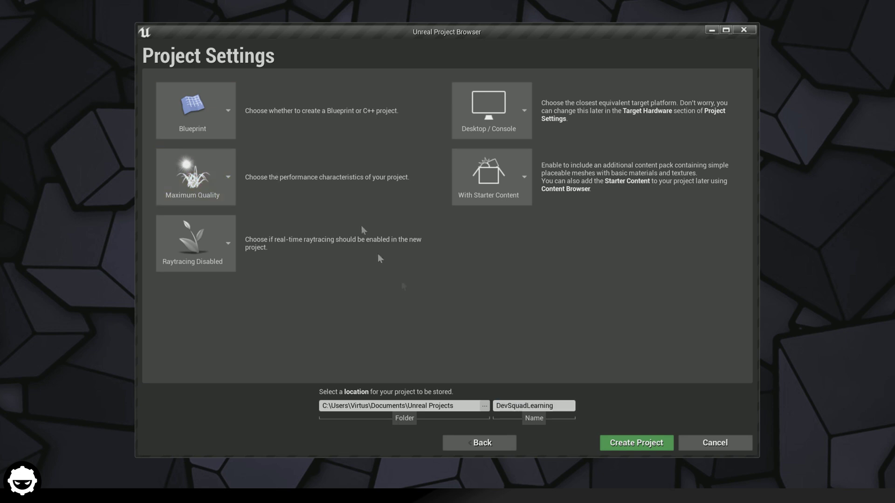
# - Create the DevSquadLearning project so it opens on ThirdPersonExampleMap
pyautogui.click(617, 445)
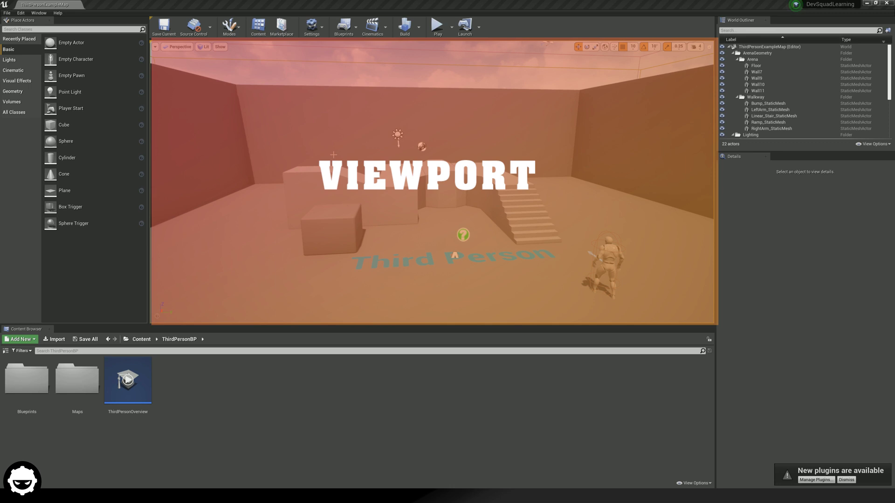
pyautogui.moveTo(338, 159); pyautogui.dragTo(398, 169, button='right')
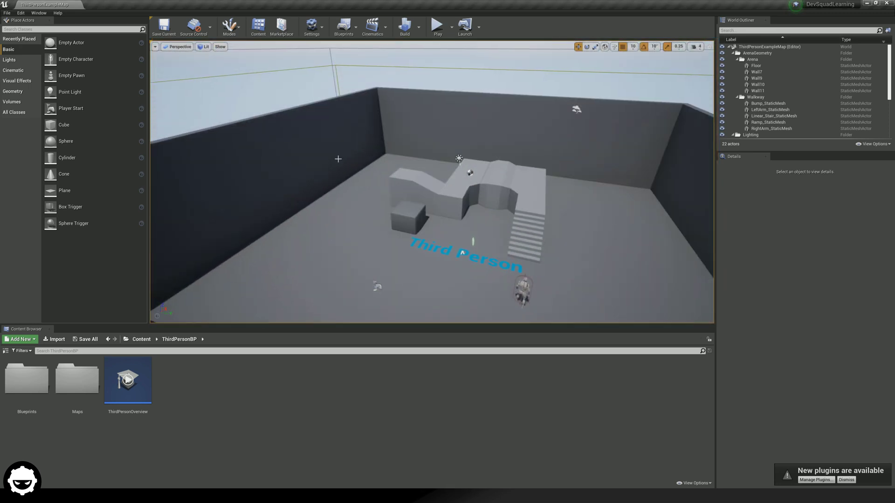
pyautogui.click(441, 27)
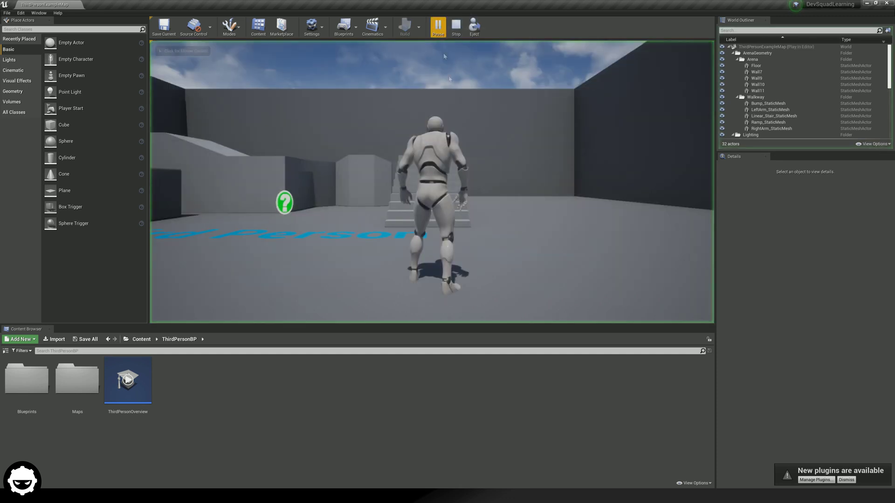
pyautogui.press('w')
pyautogui.press('Escape')
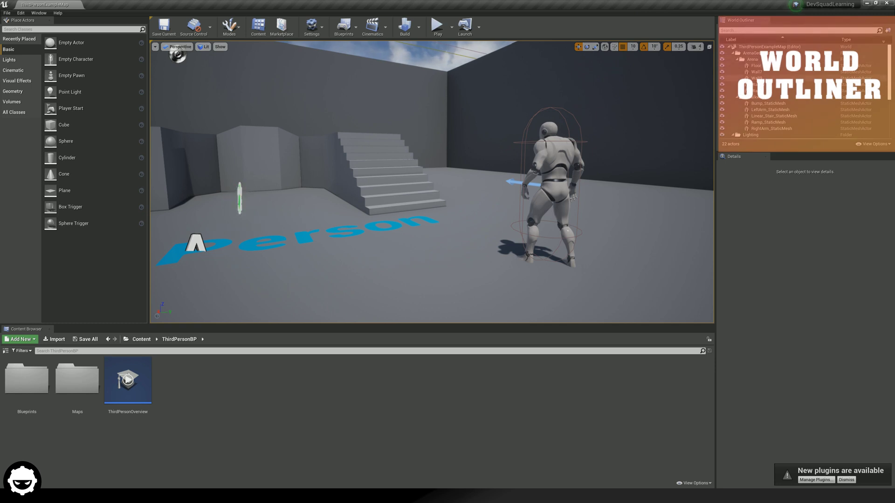
pyautogui.click(751, 91)
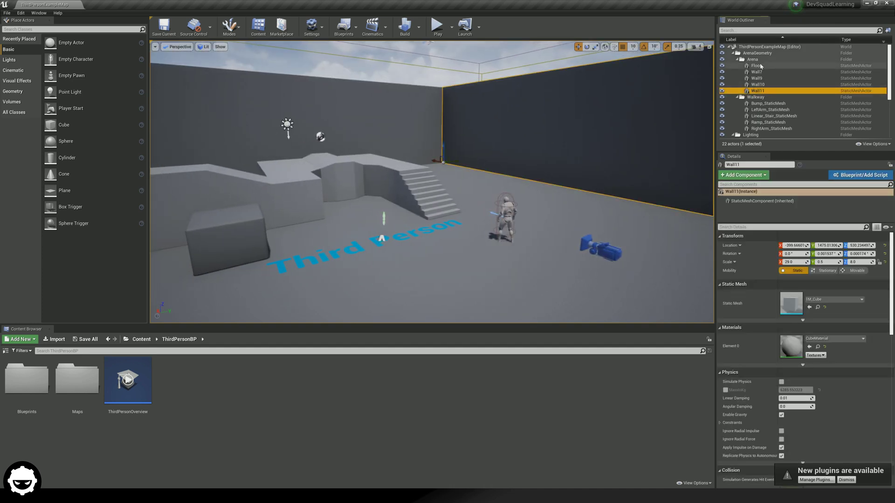
# - Select Wall10 in the World Outliner and frame the viewport camera on it
pyautogui.click(753, 85)
pyautogui.doubleClick(753, 85)
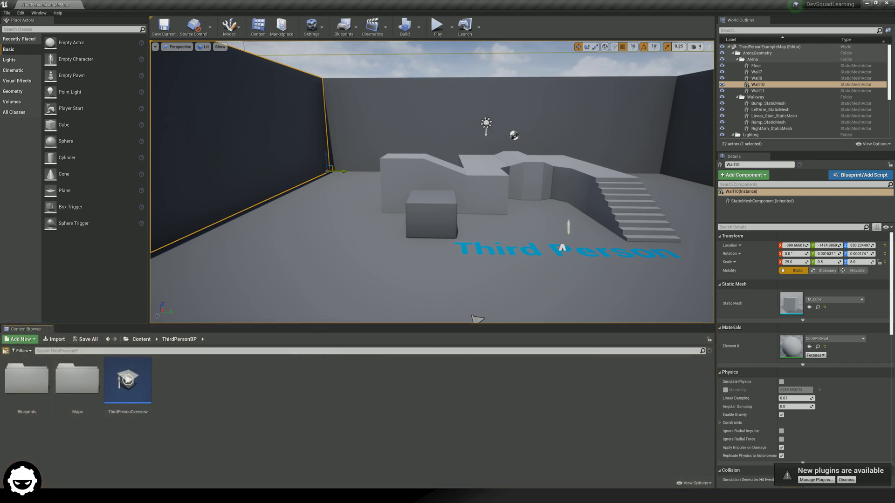
# - Show the Content Browser folder tree and open StarterContent with its ten subfolders
pyautogui.click(6, 350)
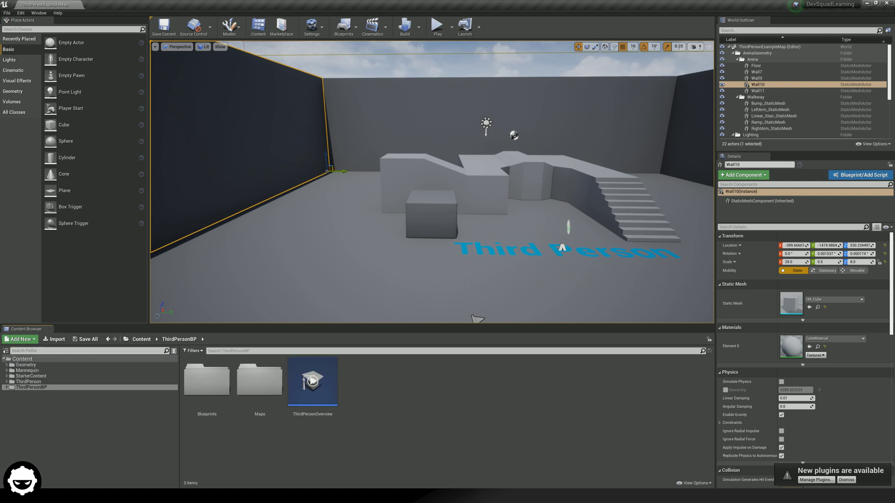
pyautogui.click(5, 351)
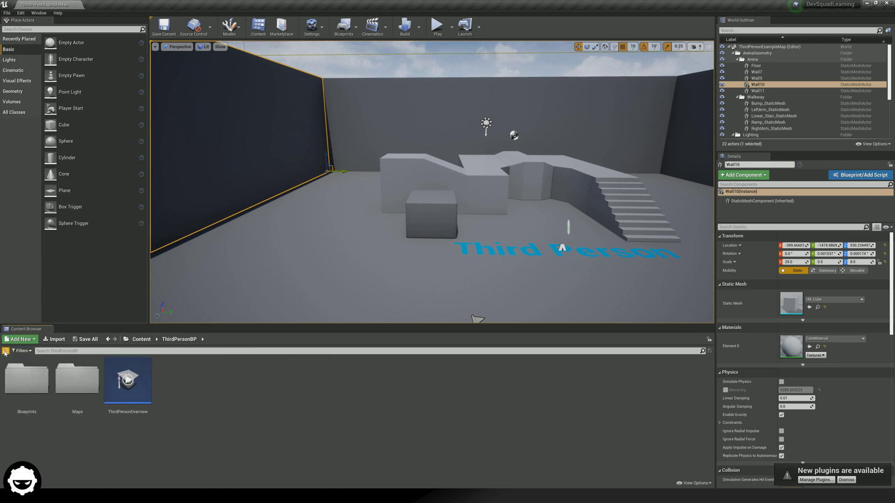
pyautogui.click(6, 350)
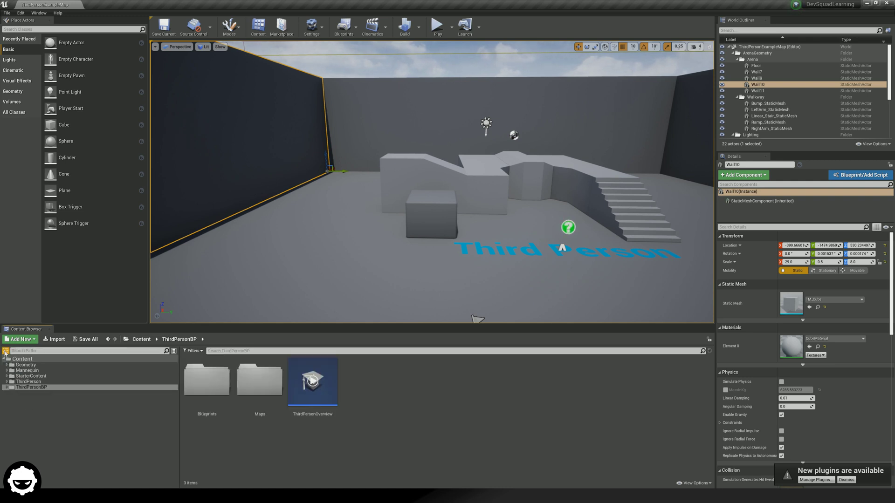
pyautogui.click(36, 376)
pyautogui.click(29, 382)
pyautogui.click(30, 376)
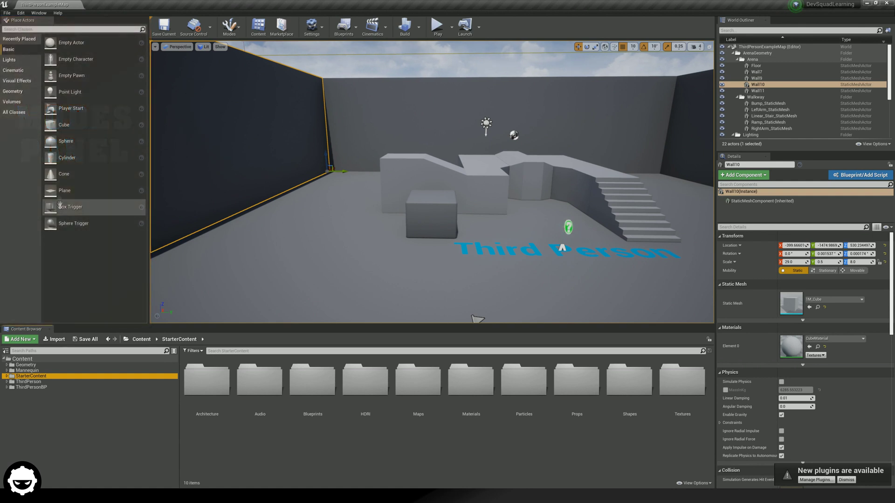
pyautogui.moveTo(57, 55)
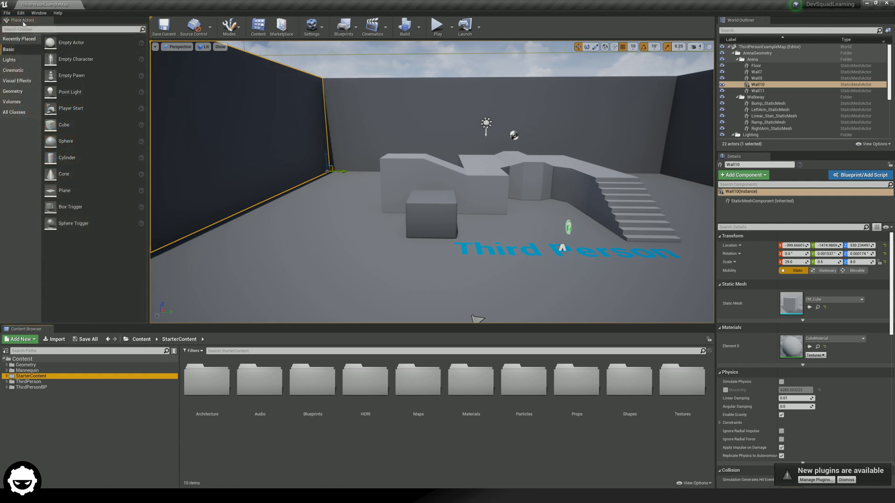
# - Place a Point Light on the arena floor, then add a Box brush and undo it
pyautogui.click(21, 61)
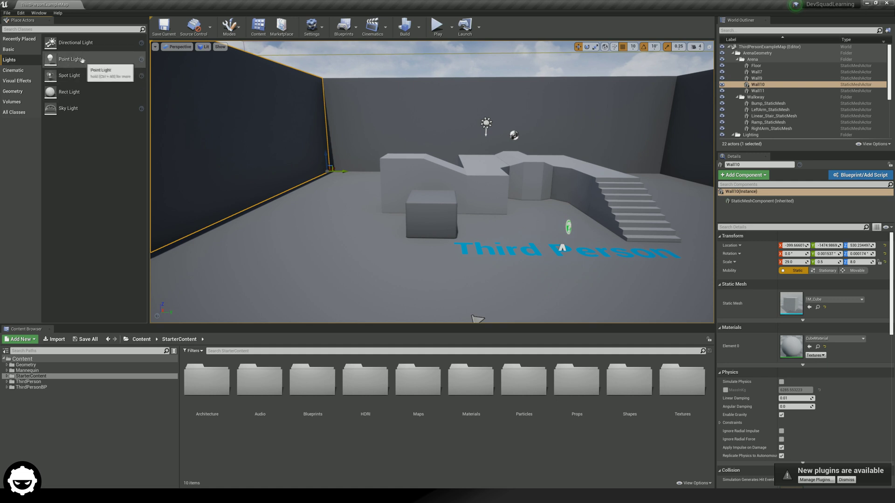
pyautogui.moveTo(73, 60); pyautogui.dragTo(341, 229)
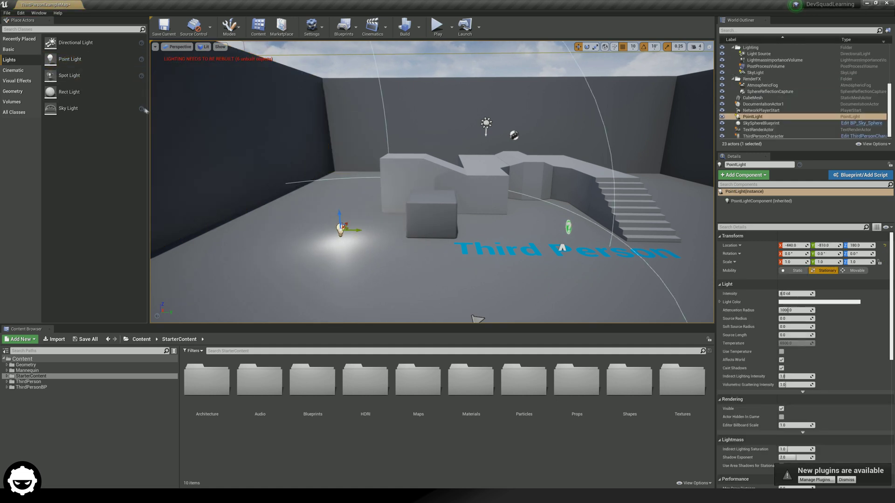
pyautogui.click(17, 103)
pyautogui.click(14, 91)
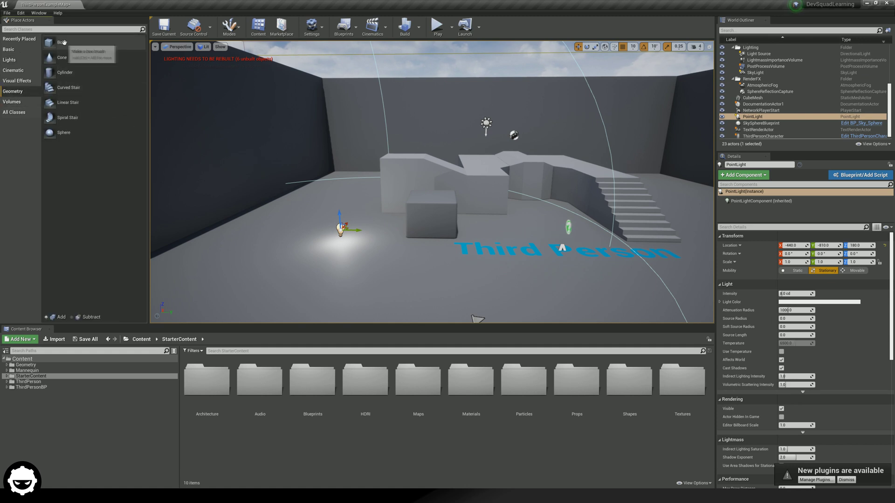
pyautogui.moveTo(60, 42); pyautogui.dragTo(408, 264)
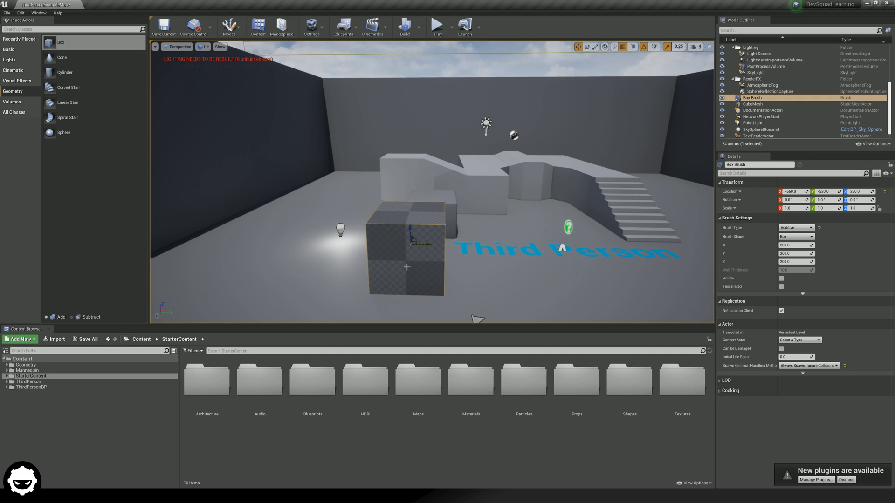
pyautogui.hotkey('ctrl', 'z')
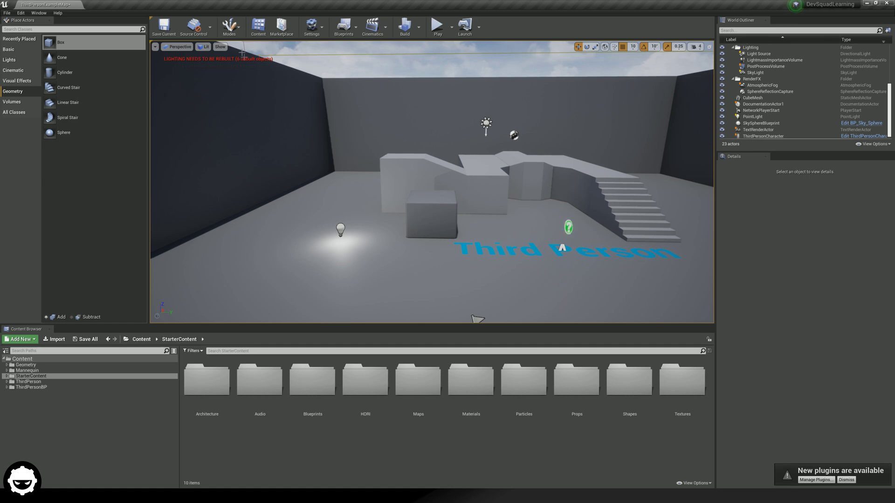
pyautogui.click(229, 26)
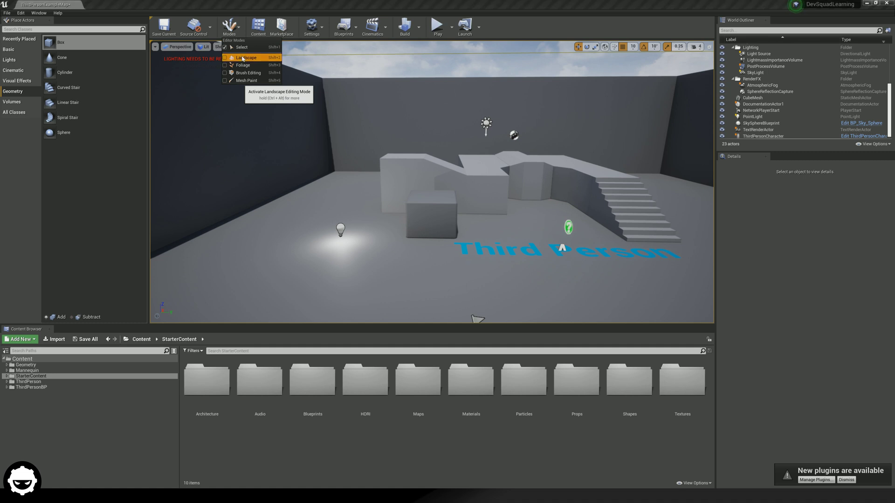
pyautogui.click(241, 57)
pyautogui.click(230, 27)
pyautogui.click(242, 65)
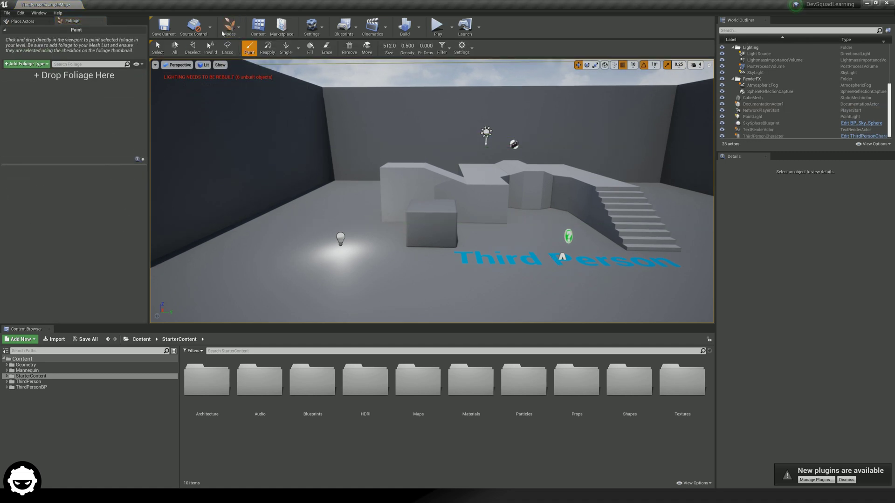
pyautogui.click(226, 31)
pyautogui.click(248, 72)
pyautogui.click(230, 27)
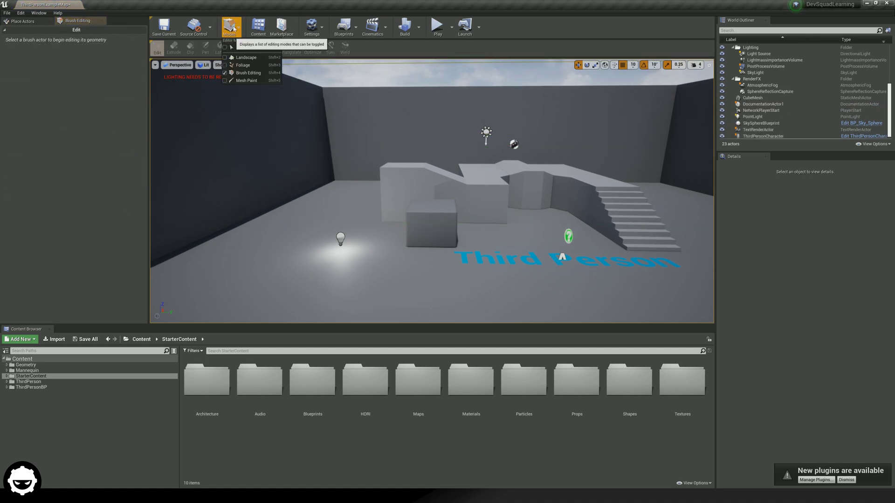
pyautogui.click(235, 81)
pyautogui.click(230, 27)
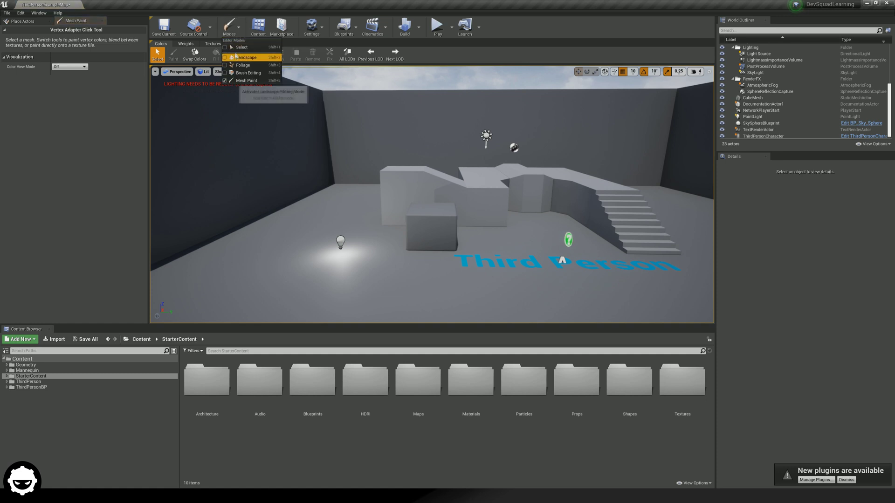
pyautogui.click(239, 48)
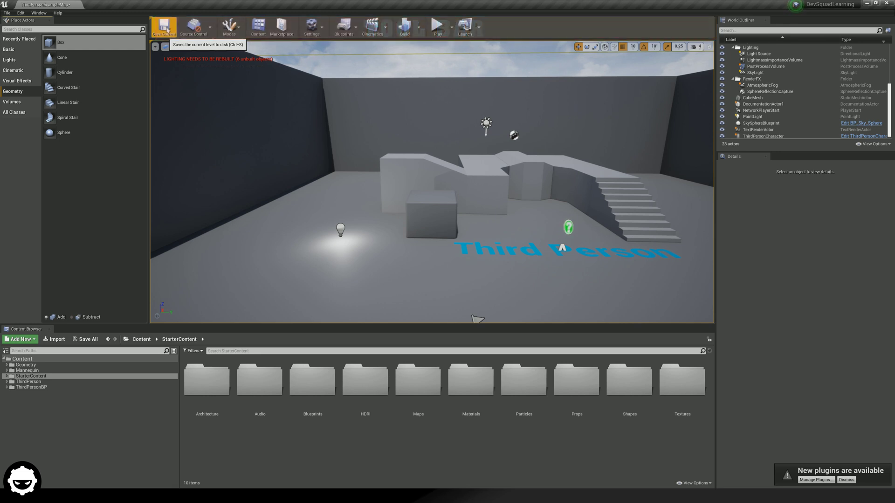
# - Save the current level, then browse the Settings, Blueprints and Cinematics toolbar lists
pyautogui.click(153, 39)
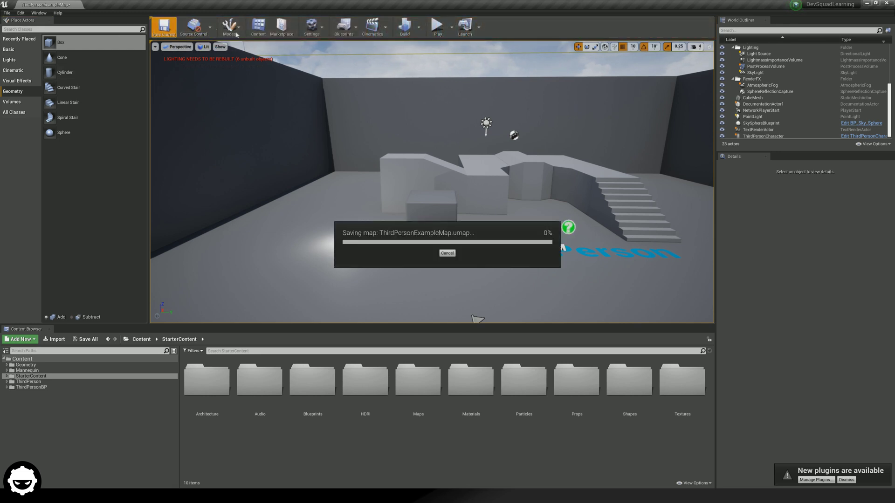
pyautogui.click(258, 31)
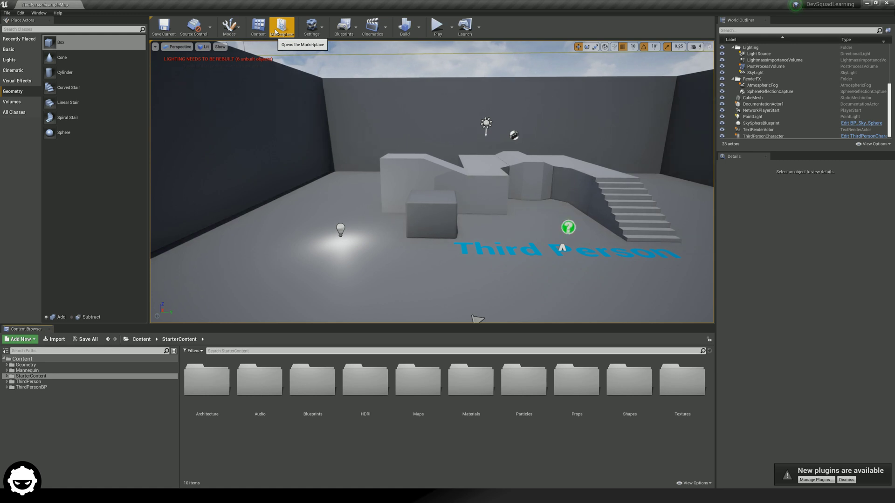
pyautogui.click(312, 28)
pyautogui.click(314, 29)
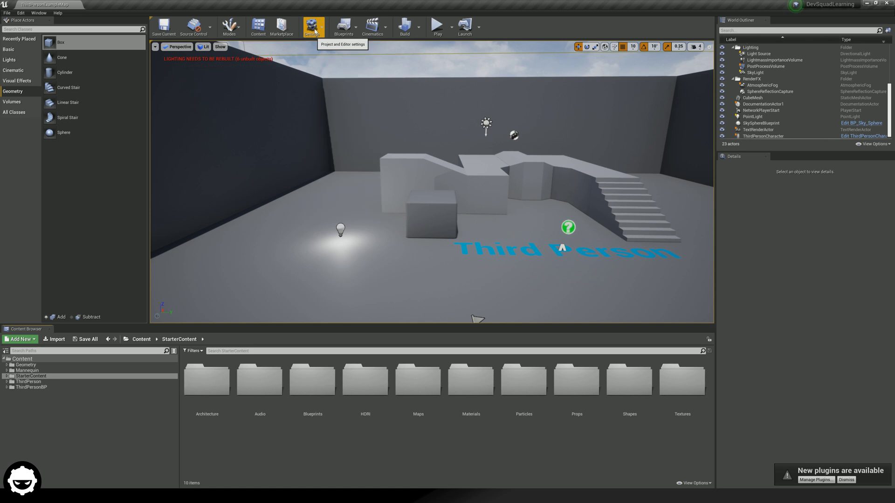
pyautogui.click(314, 30)
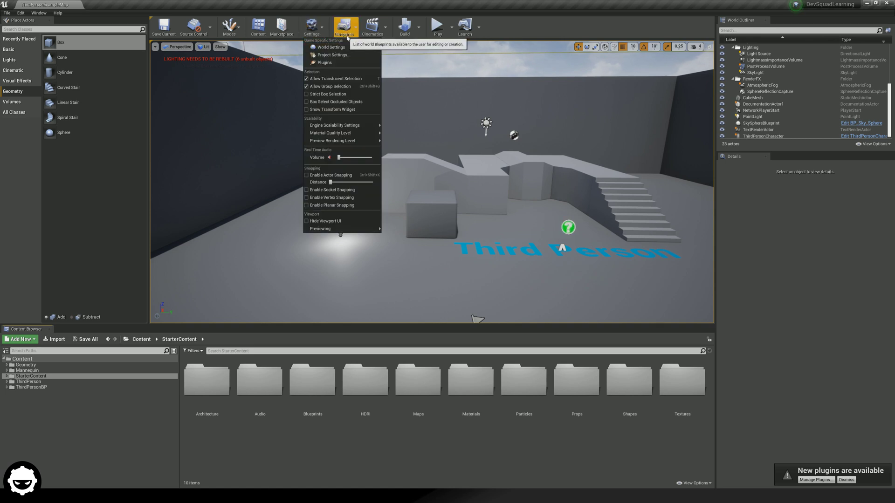
pyautogui.click(349, 35)
pyautogui.click(373, 29)
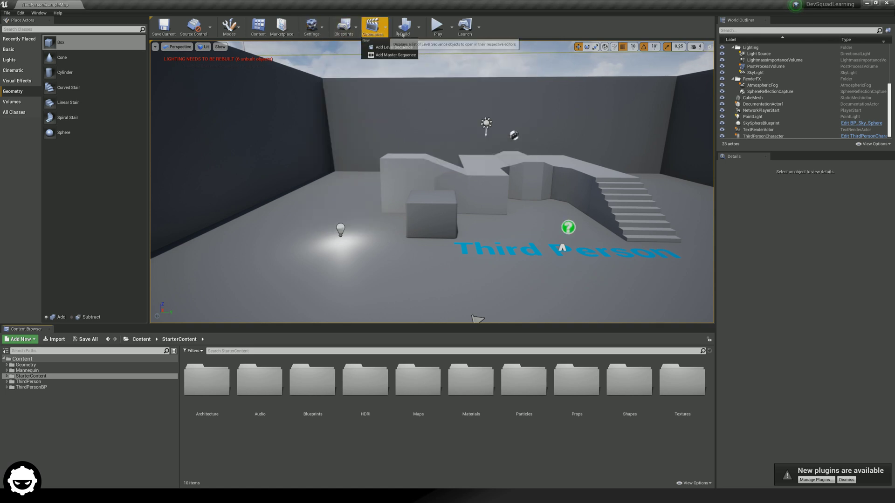
pyautogui.click(500, 30)
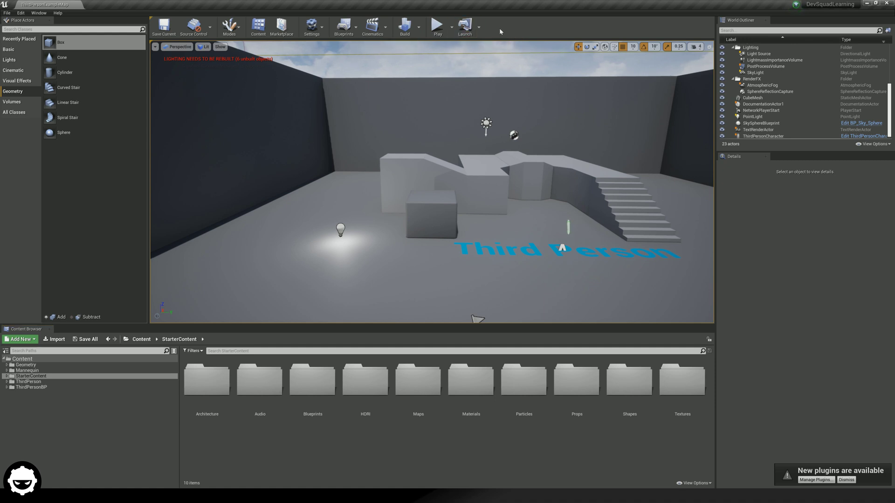
# - Play-test the level, pause and resume it, eject to the editor camera, then stop
pyautogui.click(438, 29)
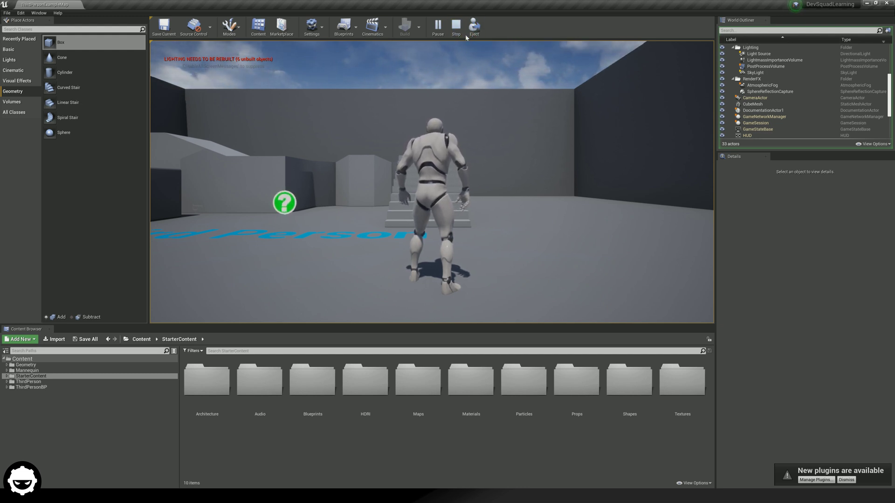
pyautogui.click(442, 36)
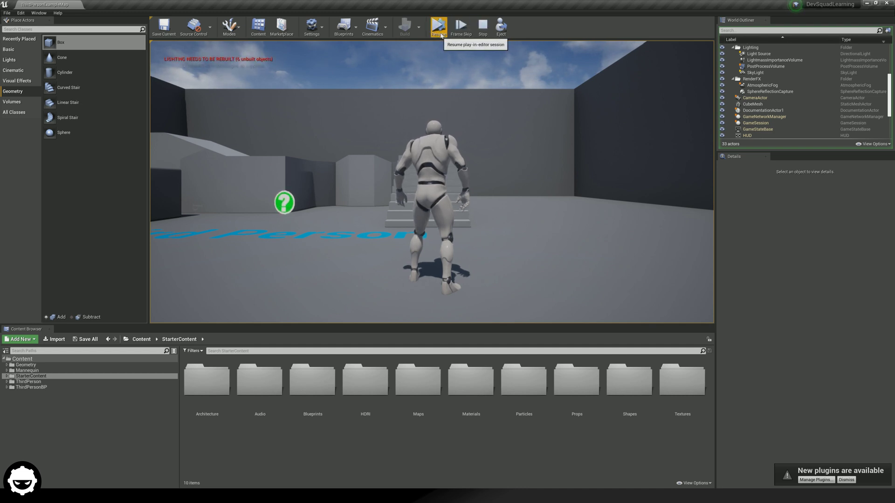
pyautogui.click(441, 33)
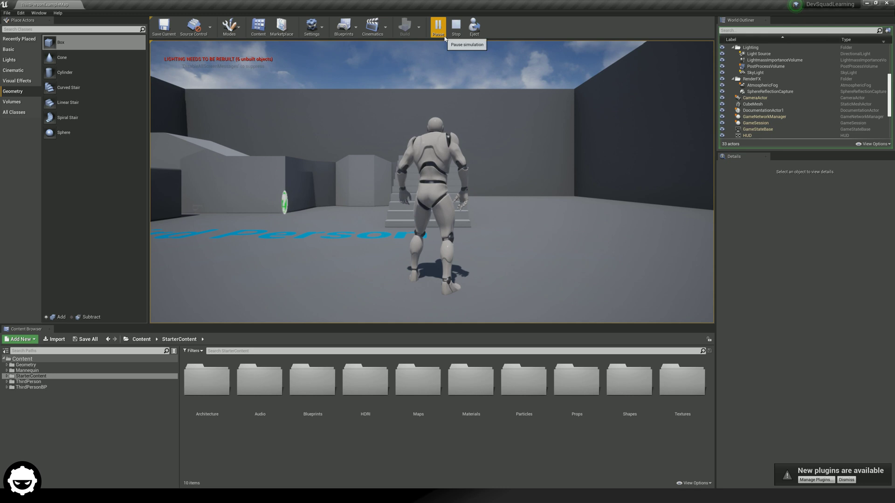
pyautogui.click(474, 28)
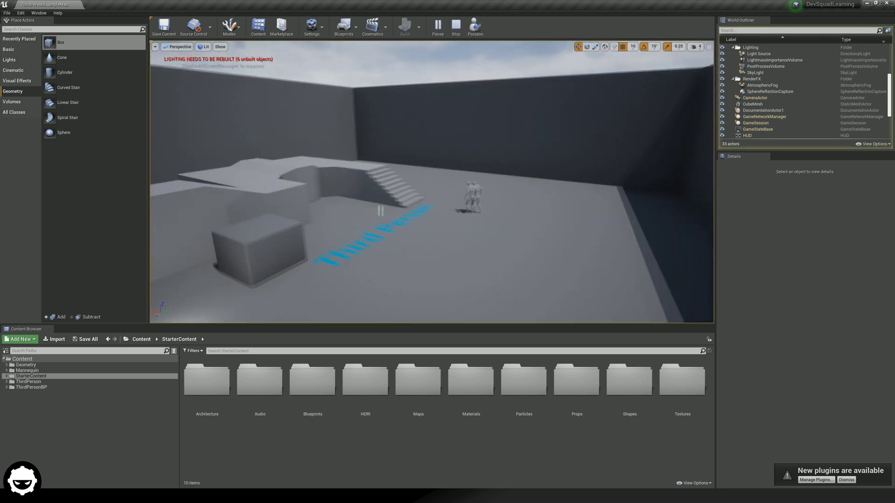
pyautogui.click(455, 32)
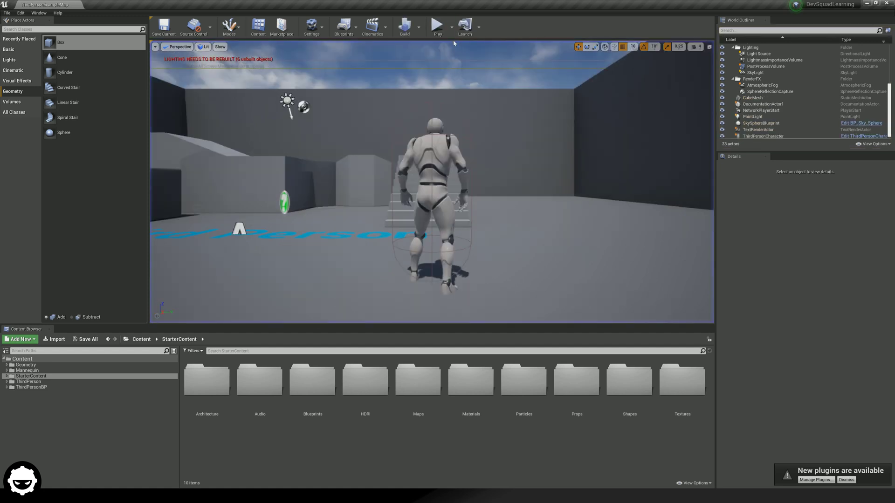
# - Run a Simulate session, fly the camera past the character, then stop the simulation
pyautogui.click(452, 32)
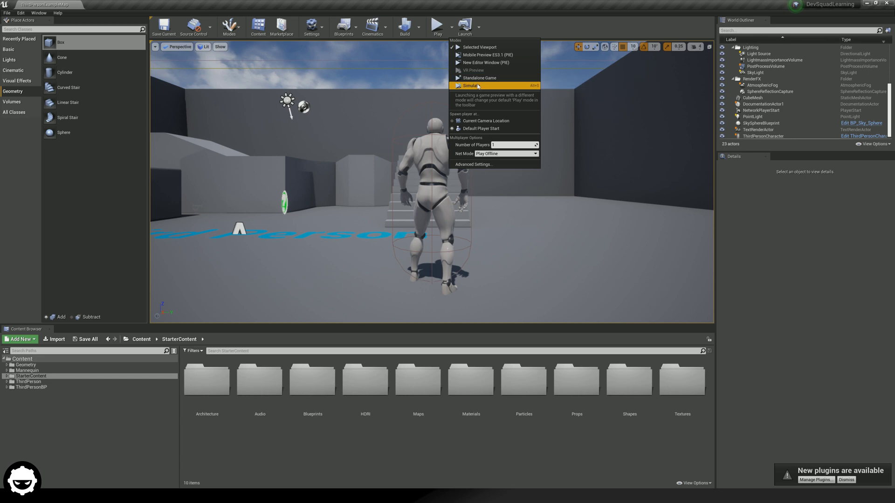
pyautogui.click(478, 86)
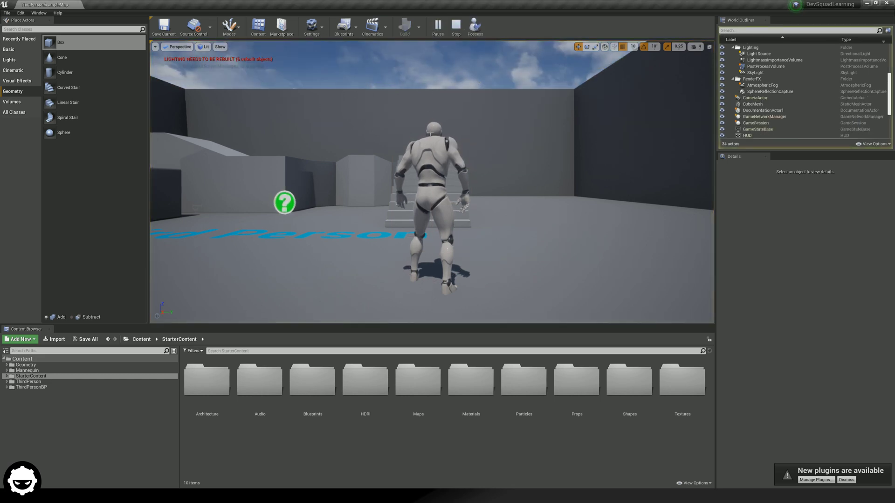
pyautogui.moveTo(431, 182)
pyautogui.mouseDown(button='right')
pyautogui.moveTo(466, 185)
pyautogui.moveTo(430, 132)
pyautogui.mouseUp(button='right')
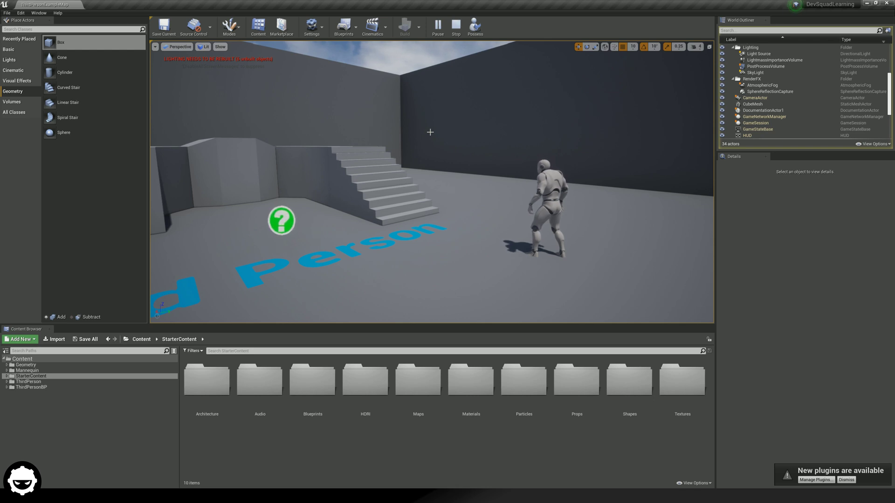
pyautogui.click(455, 26)
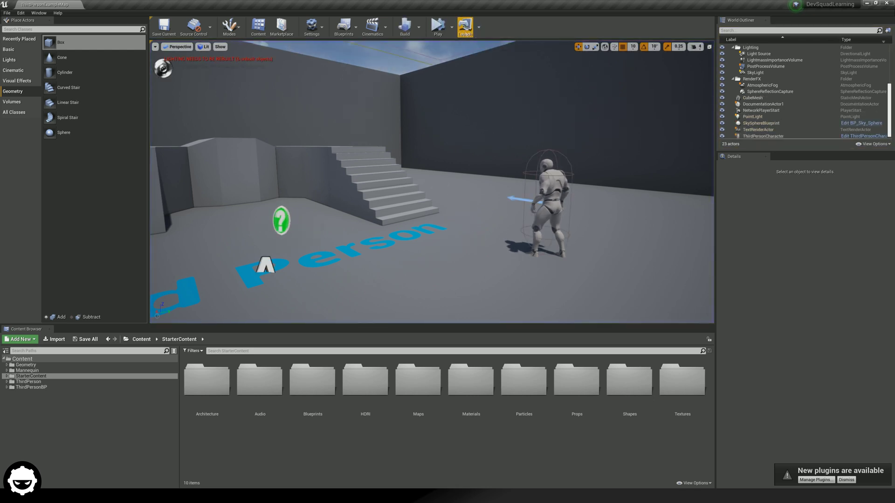
pyautogui.click(479, 26)
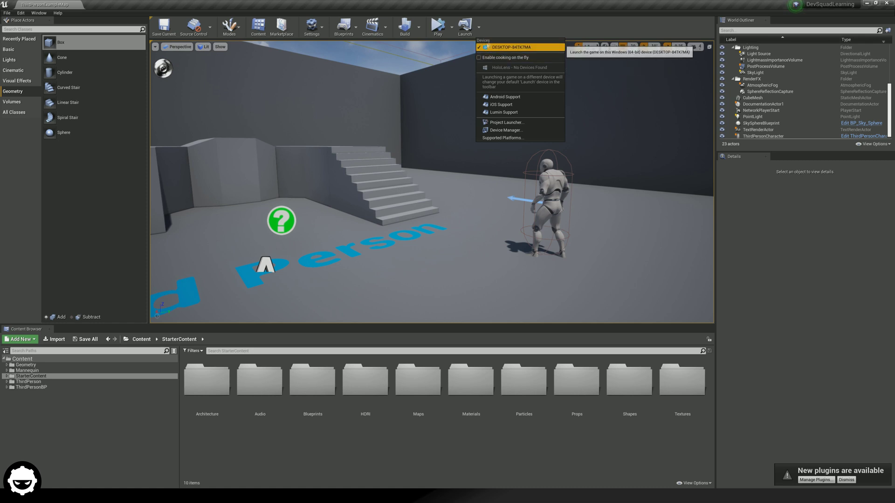
pyautogui.click(495, 33)
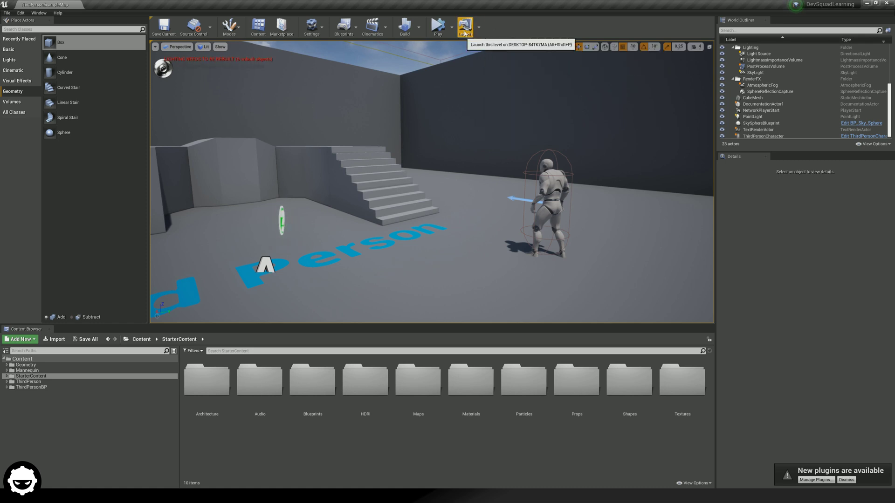
pyautogui.click(420, 28)
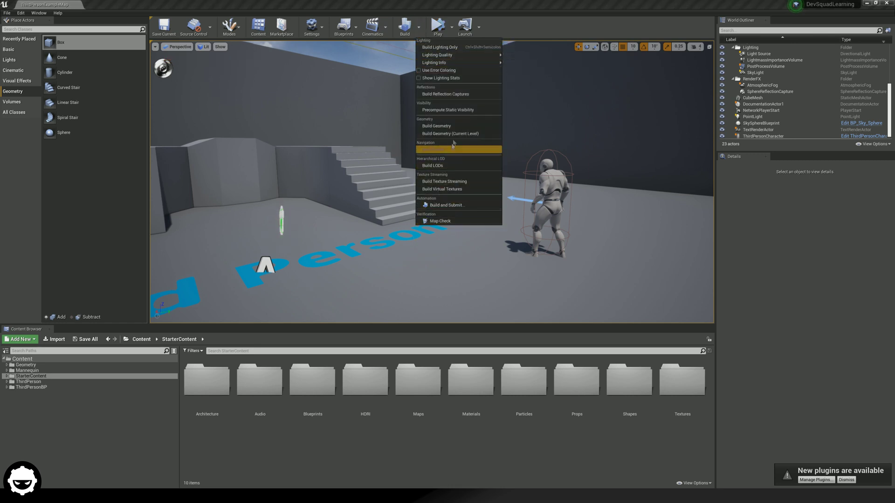
pyautogui.click(425, 77)
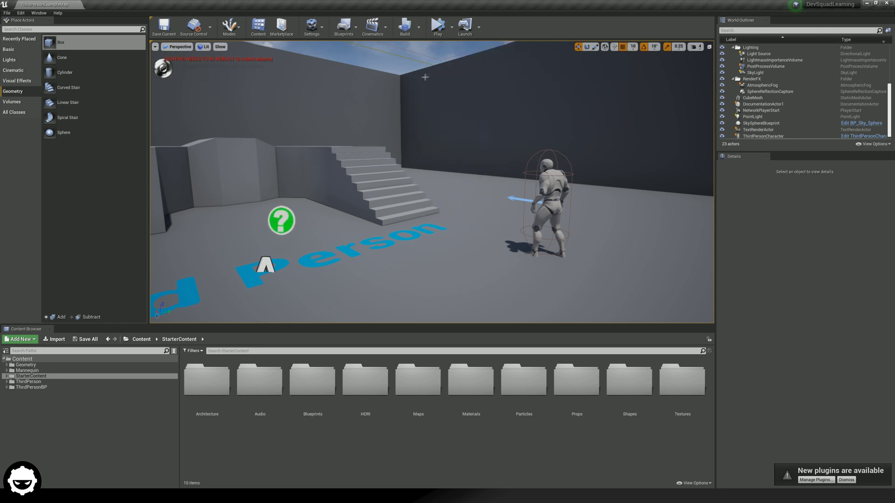
pyautogui.click(174, 32)
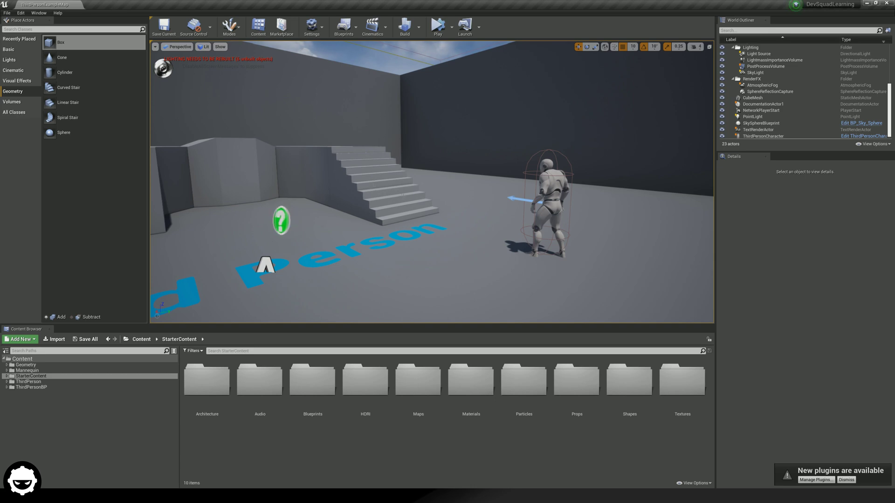
# - Fly the camera from sky to floor and around the blocks to a close view of the stairs
pyautogui.moveTo(432, 182); pyautogui.dragTo(559, 205, button='right')
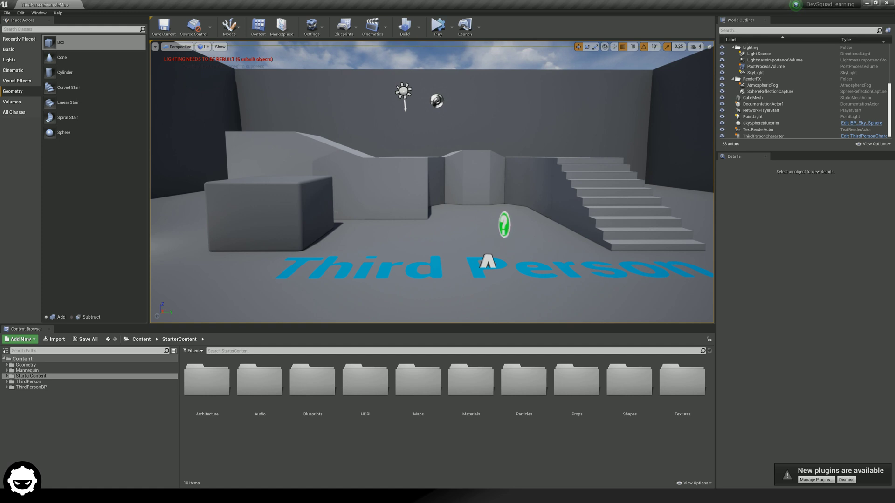
pyautogui.moveTo(559, 205); pyautogui.dragTo(485, 207, button='right')
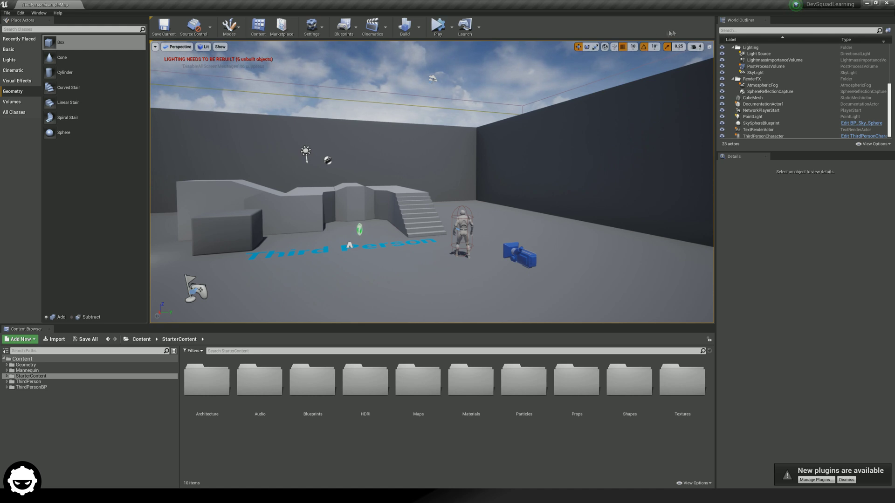
pyautogui.moveTo(429, 188); pyautogui.dragTo(439, 183, button='right')
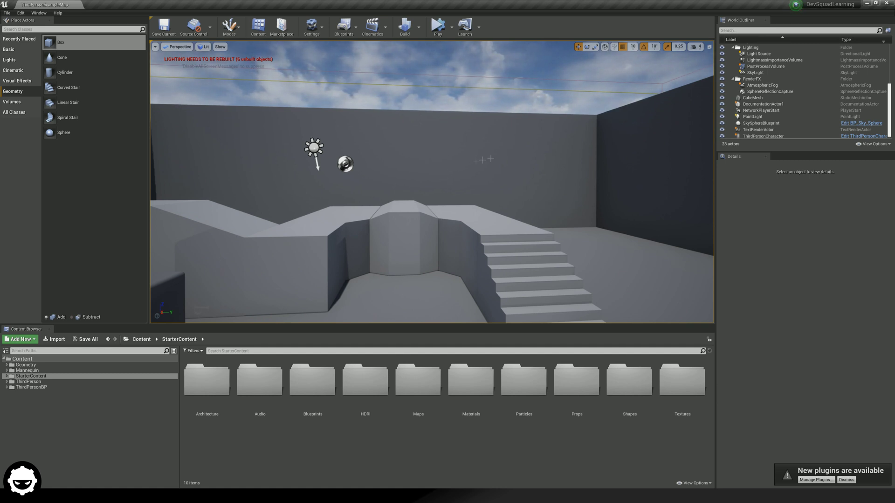
pyautogui.click(695, 47)
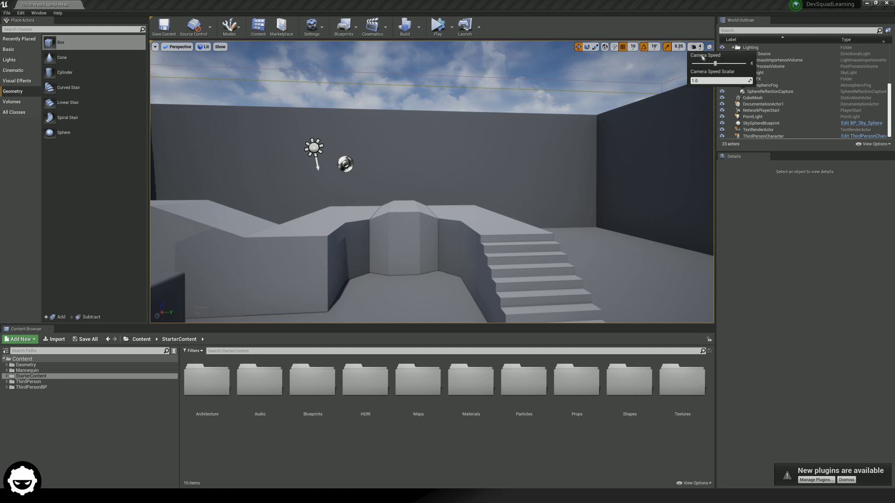
# - Lower the camera speed from 4 to 3, fly to the box by the Third Person text and select it
pyautogui.moveTo(715, 65); pyautogui.dragTo(708, 64)
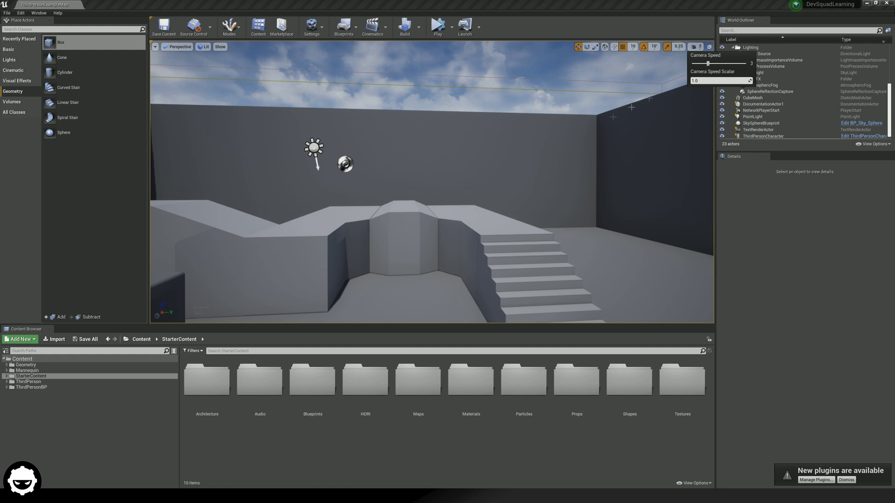
pyautogui.moveTo(431, 181); pyautogui.dragTo(543, 158, button='right')
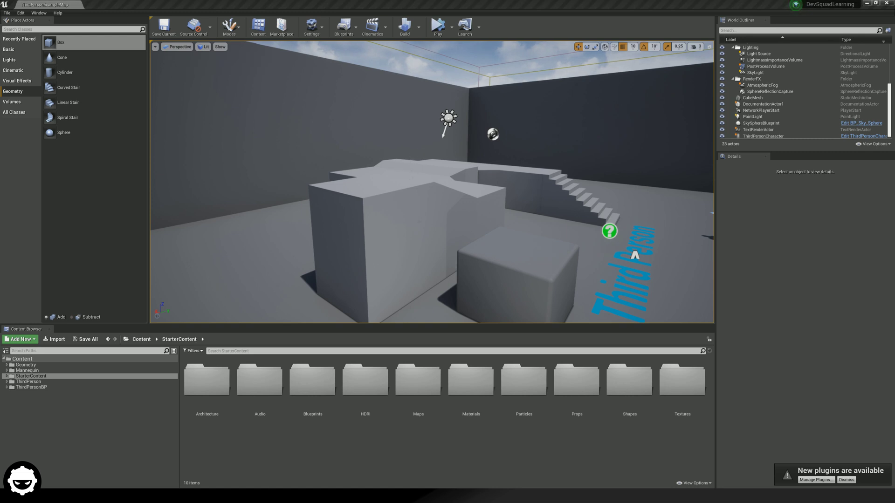
pyautogui.click(502, 265)
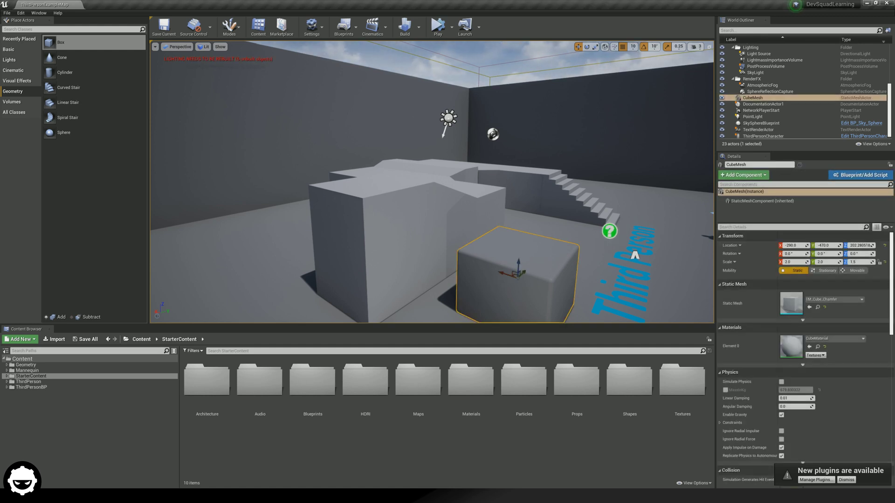
# - Frame the selected CubeMesh box with F, pulling back in between to see the stairs and character
pyautogui.scroll(-3, 502, 266)
pyautogui.moveTo(502, 266); pyautogui.dragTo(445, 308)
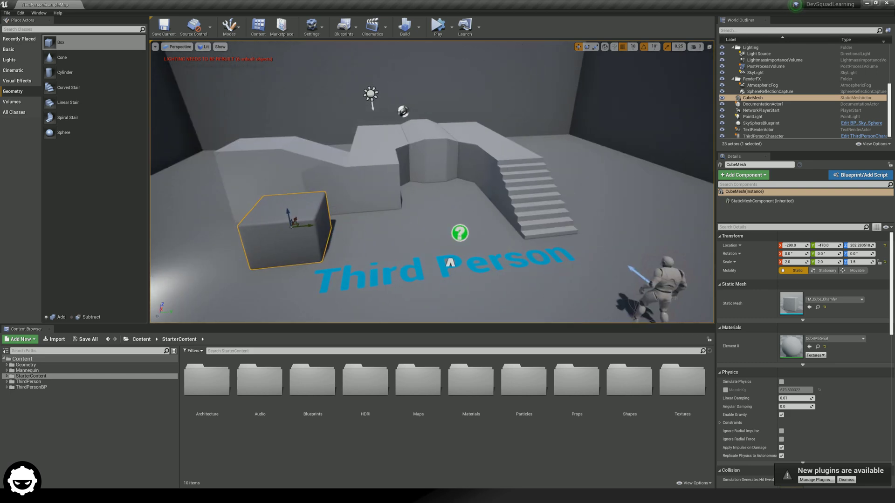
pyautogui.press('f')
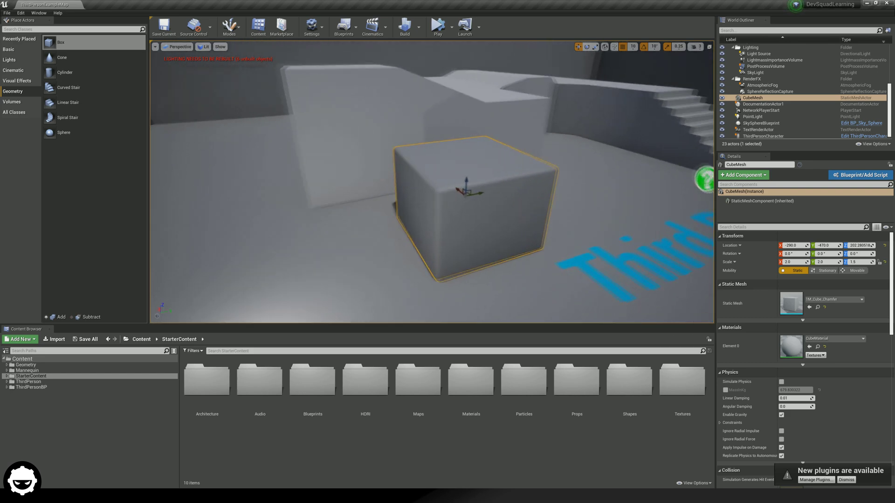
pyautogui.moveTo(457, 247); pyautogui.dragTo(499, 230)
pyautogui.press('f')
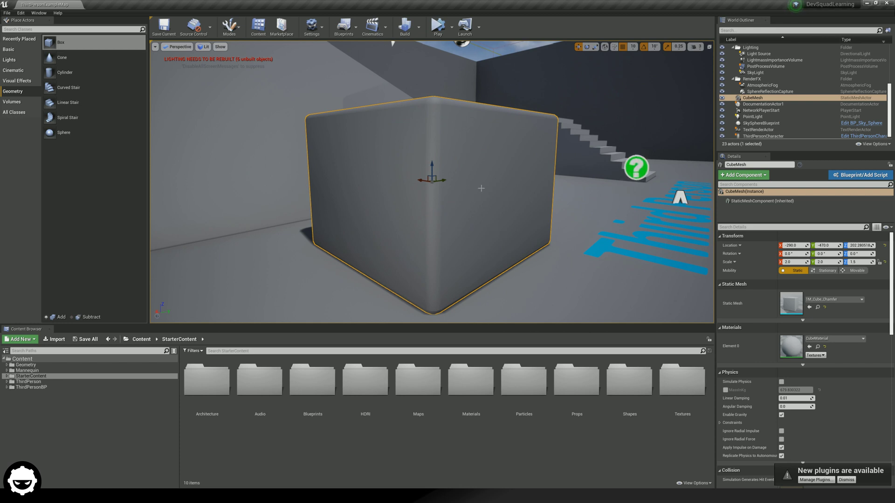
# - Dolly in and out on the cube, then orbit to a high angle over the cube and stairs
pyautogui.scroll(-10, 563, 136)
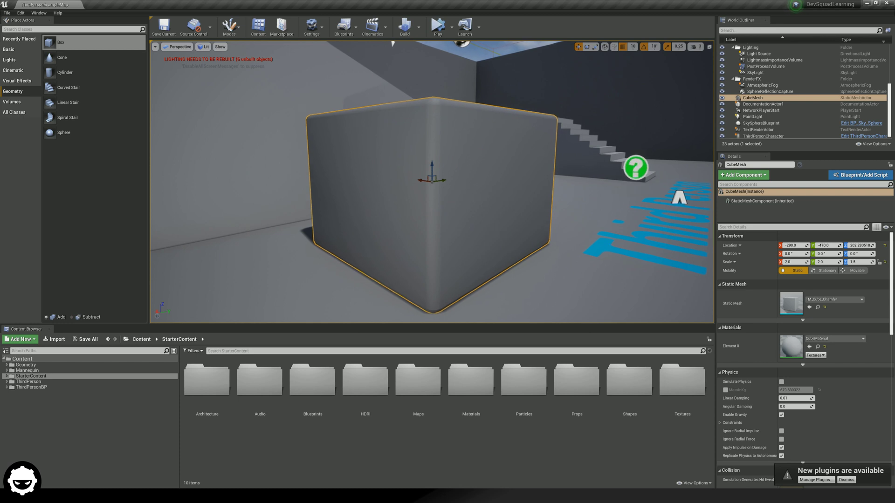
pyautogui.scroll(3, 563, 136)
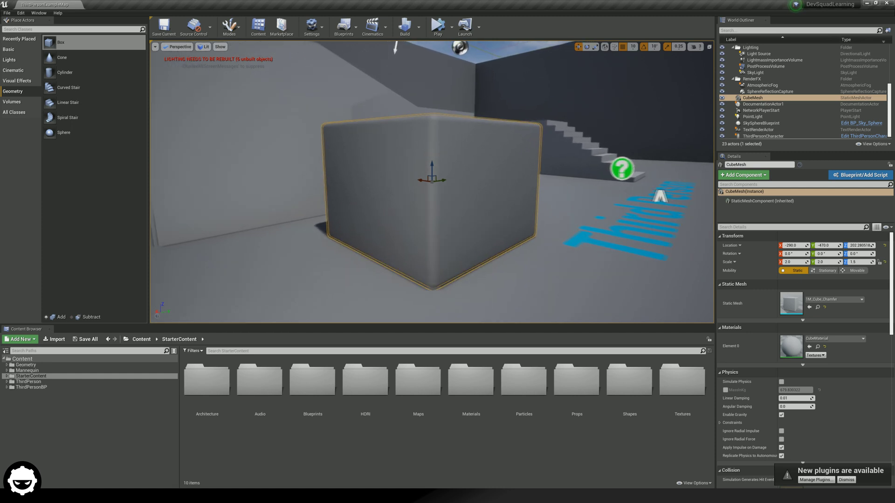
pyautogui.scroll(-6, 563, 135)
pyautogui.scroll(3, 558, 131)
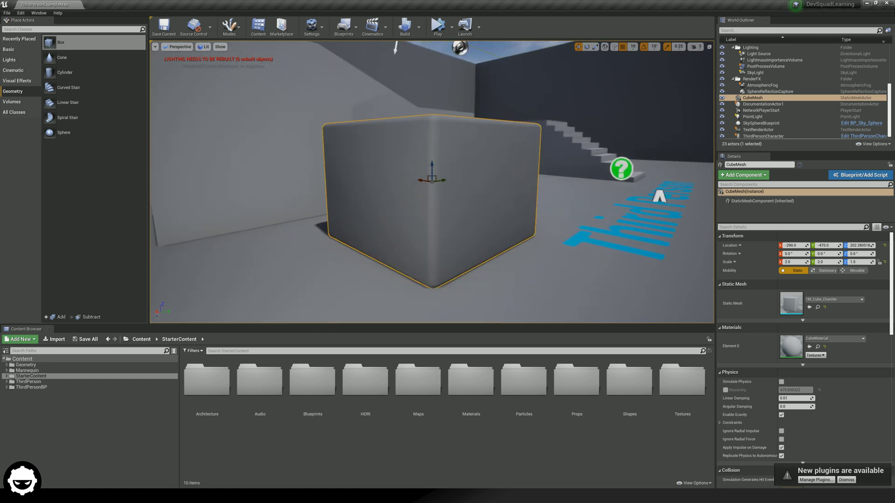
pyautogui.scroll(-4, 558, 131)
pyautogui.scroll(6, 558, 131)
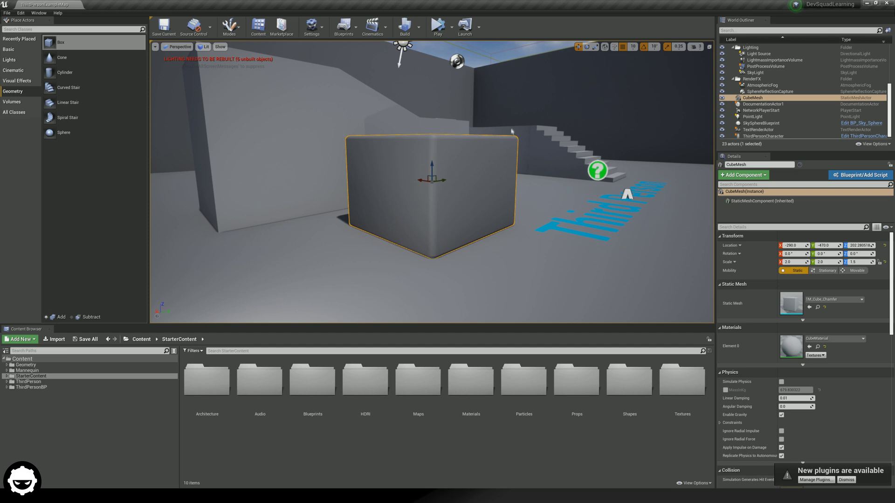
pyautogui.moveTo(558, 131); pyautogui.dragTo(558, 133, button='right')
pyautogui.keyDown('alt'); pyautogui.moveTo(558, 133); pyautogui.dragTo(457, 140); pyautogui.keyUp('alt')
pyautogui.keyDown('alt'); pyautogui.moveTo(515, 138); pyautogui.dragTo(545, 133); pyautogui.keyUp('alt')
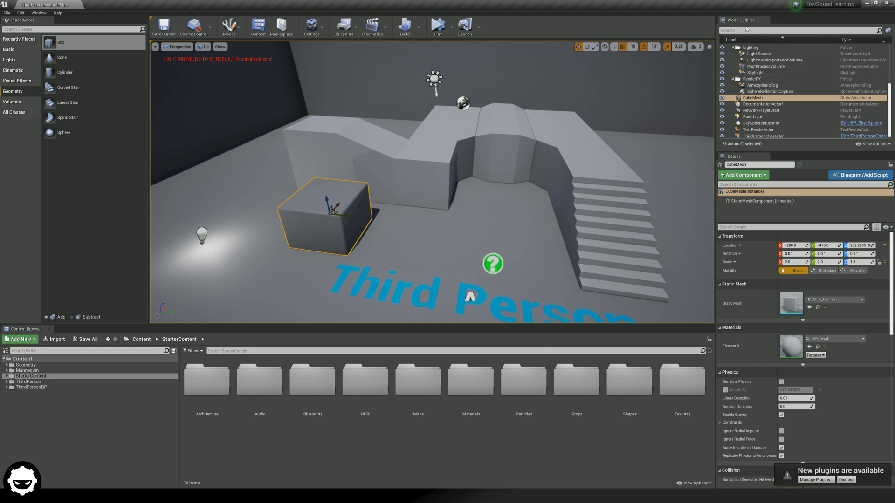
# - Focus the SkyLight, then dim the Light Source intensity to about 1.79 lux
pyautogui.doubleClick(759, 74)
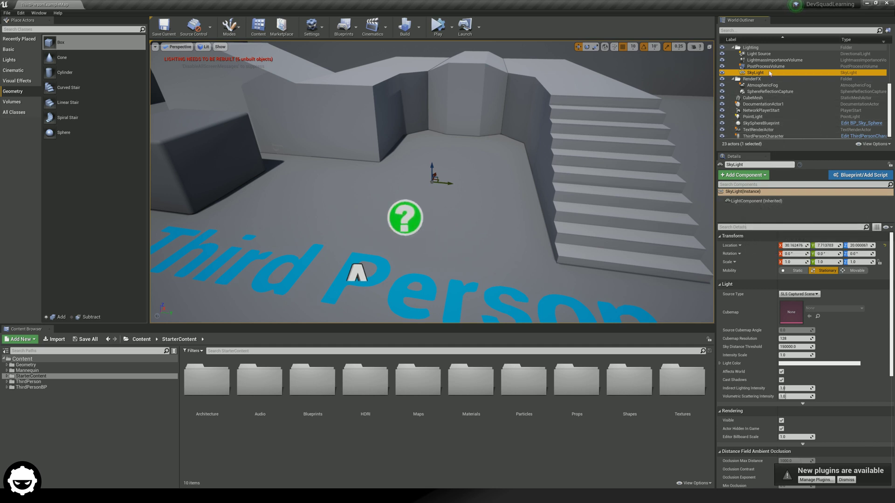
pyautogui.click(768, 55)
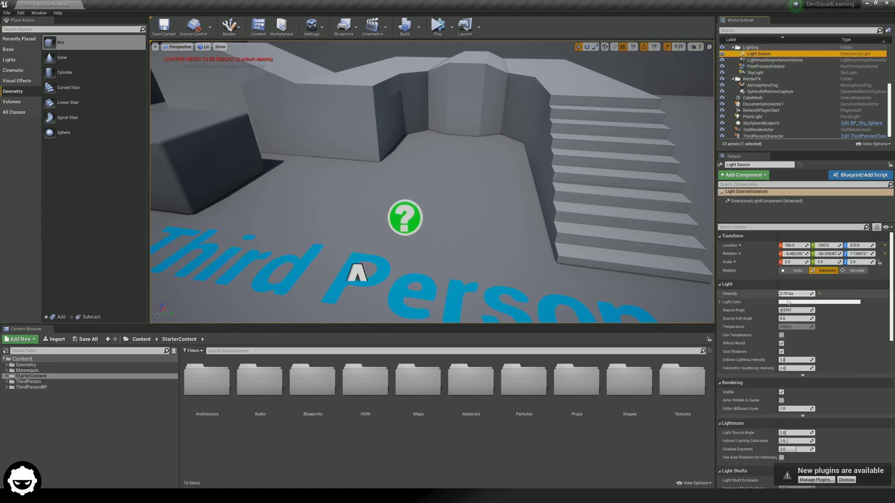
pyautogui.moveTo(795, 294); pyautogui.dragTo(788, 294)
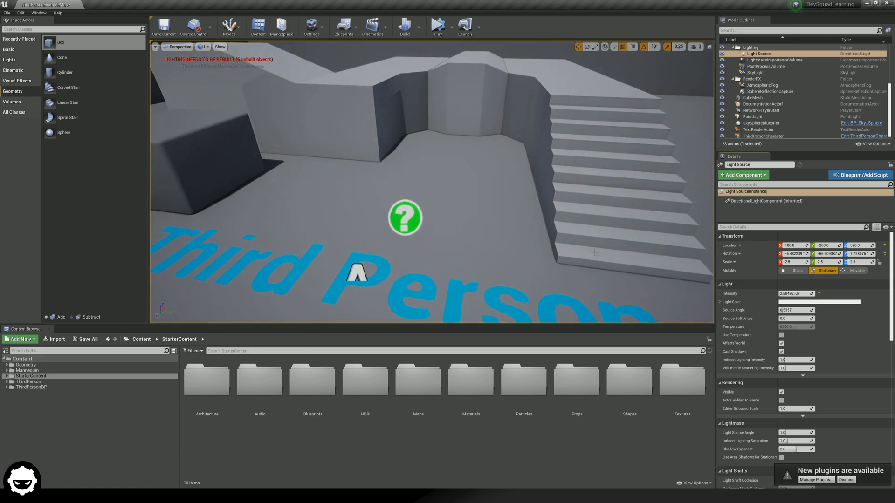
pyautogui.scroll(-10, 432, 182)
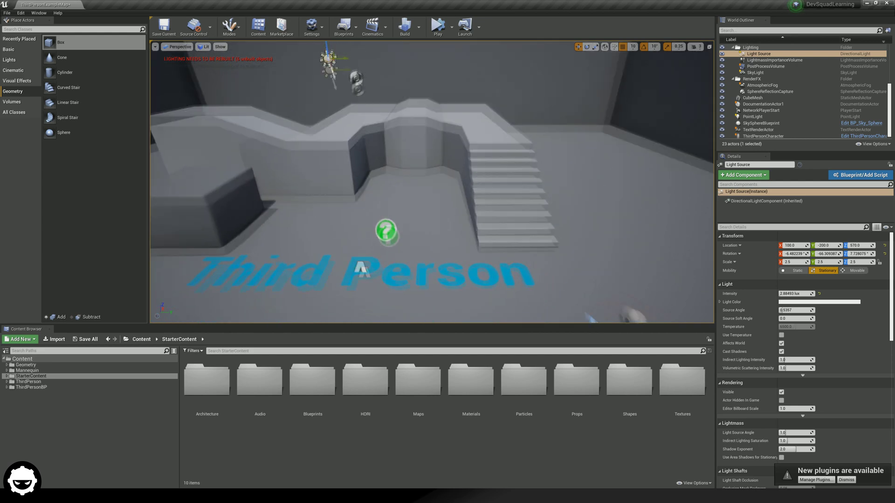
pyautogui.scroll(-5, 421, 223)
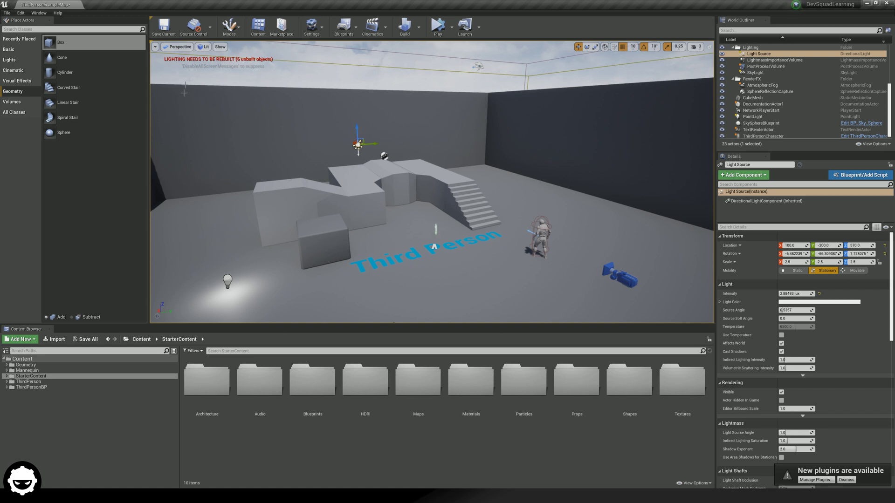
pyautogui.click(203, 47)
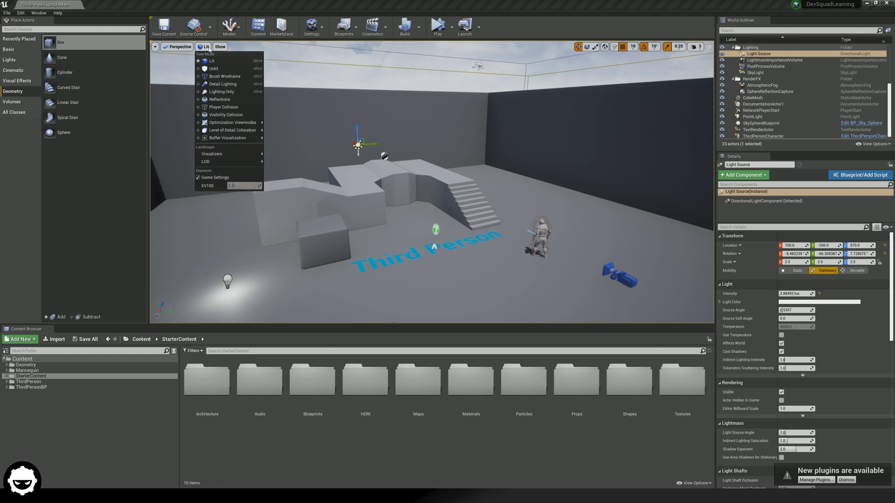
# - Switch the viewport through Unlit and Brush Wireframe, ending in Detail Lighting view mode
pyautogui.click(213, 68)
pyautogui.click(208, 47)
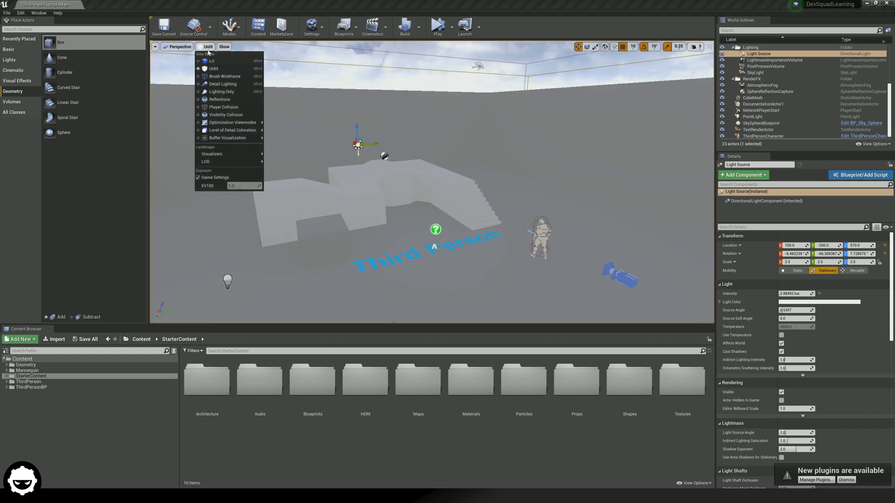
pyautogui.click(223, 76)
pyautogui.click(208, 47)
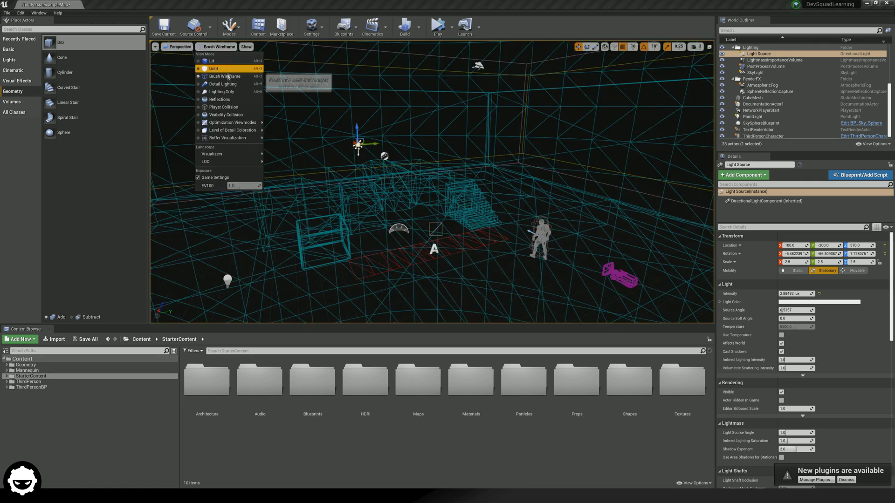
pyautogui.click(222, 84)
pyautogui.click(212, 47)
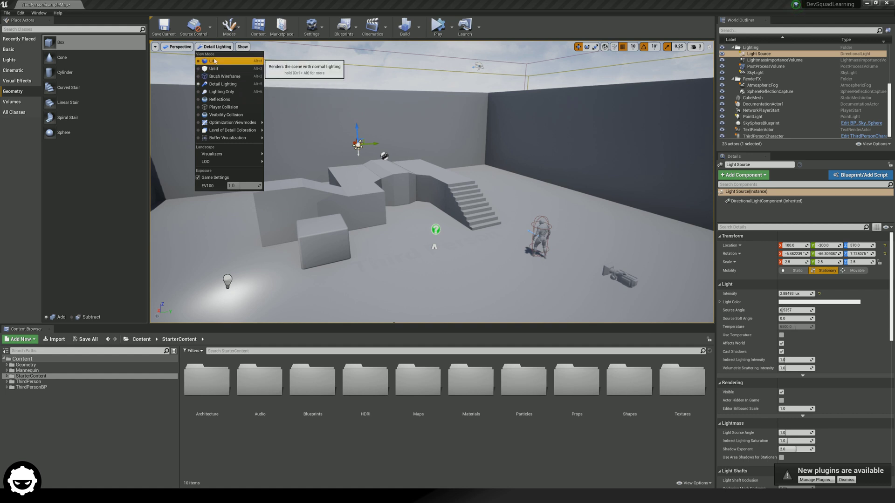
pyautogui.click(187, 48)
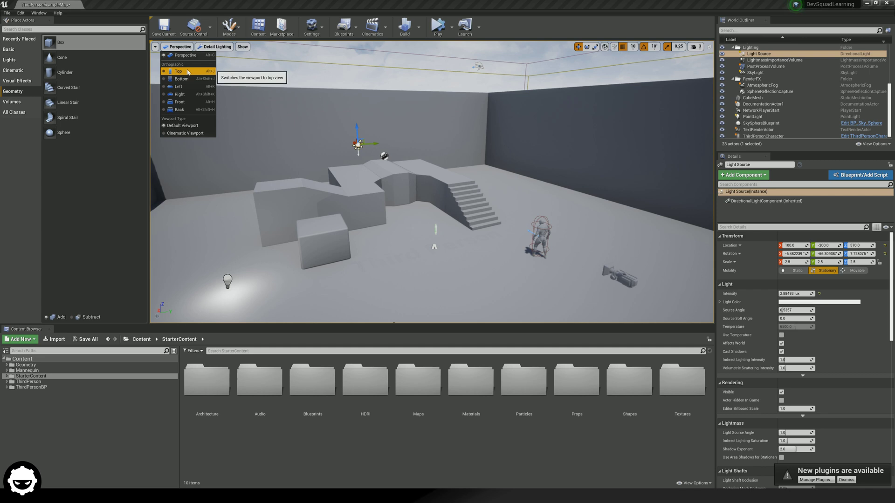
# - View the level from the Top, Bottom, Left and Front orthographic viewpoints in turn
pyautogui.click(188, 71)
pyautogui.click(170, 47)
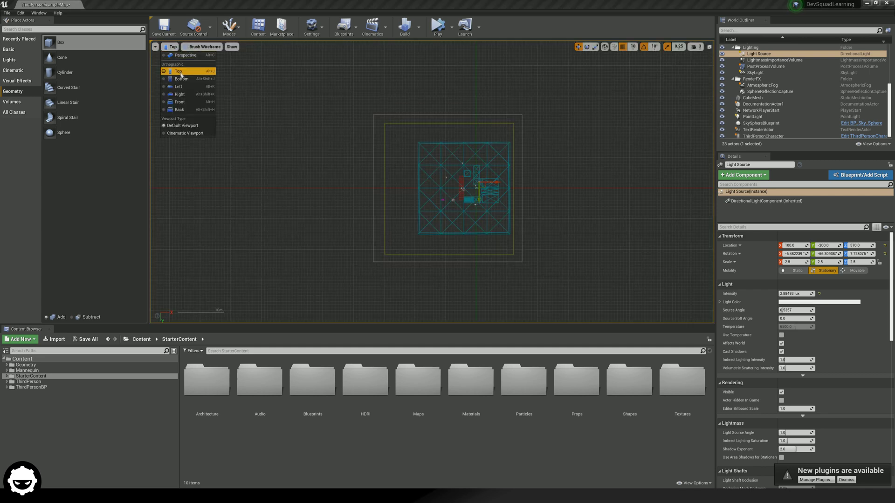
pyautogui.click(186, 79)
pyautogui.click(170, 47)
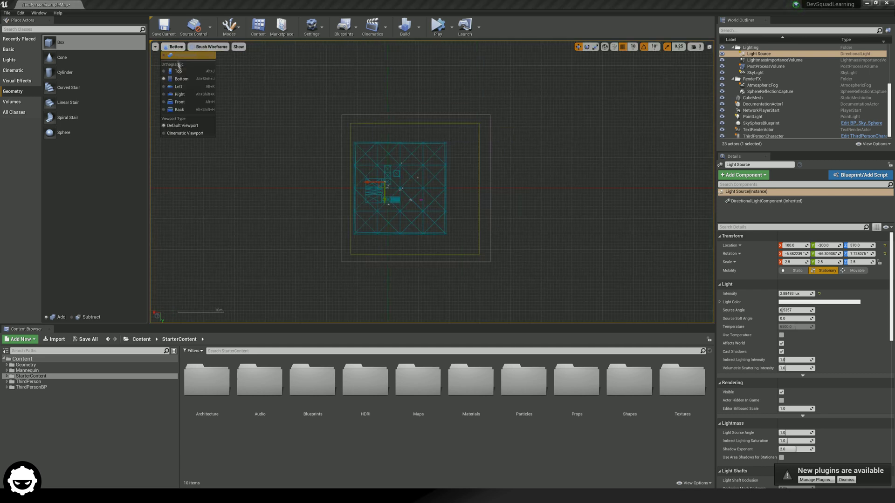
pyautogui.click(179, 87)
pyautogui.click(171, 46)
pyautogui.click(178, 102)
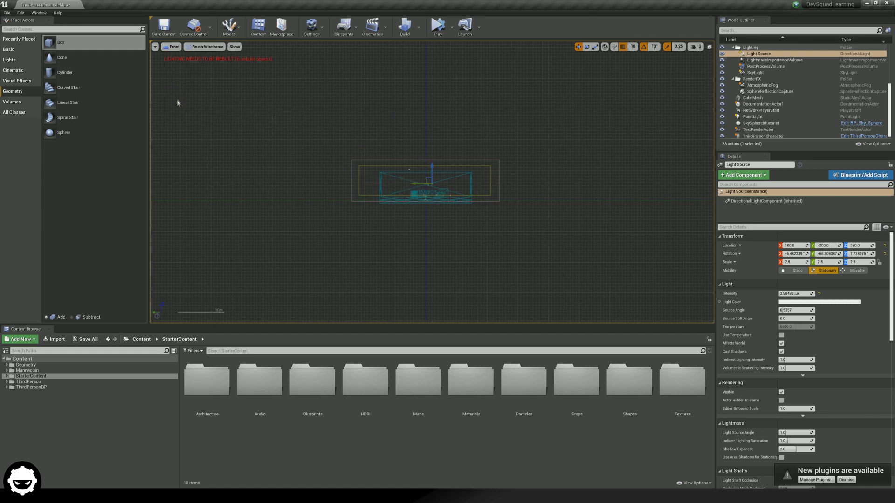
# - Return the viewport to Lit shading and the Perspective view
pyautogui.click(171, 46)
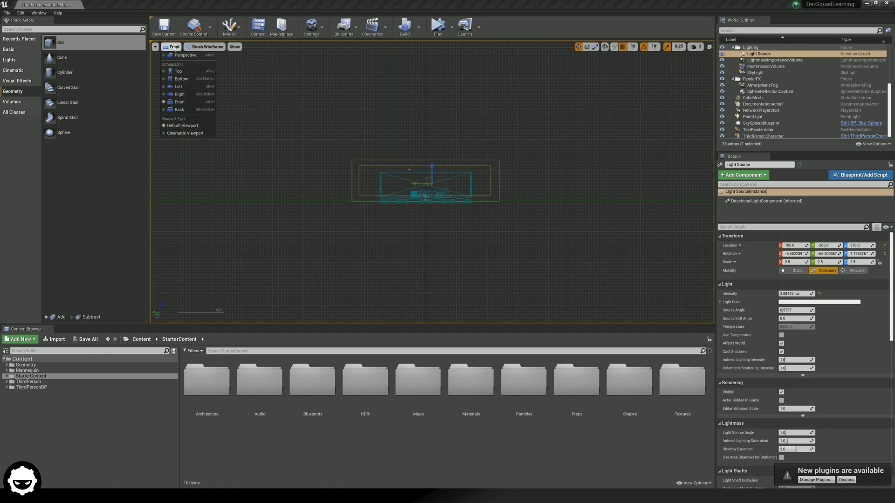
pyautogui.click(200, 46)
pyautogui.click(201, 61)
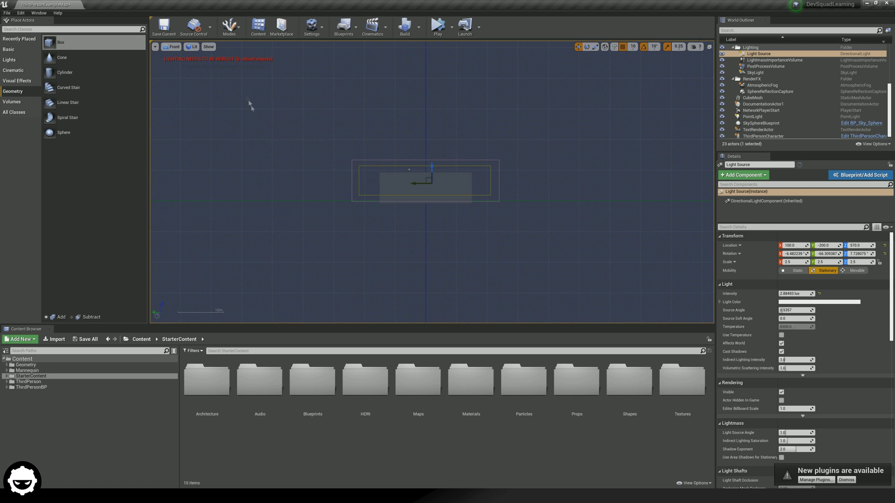
pyautogui.click(172, 47)
pyautogui.click(182, 56)
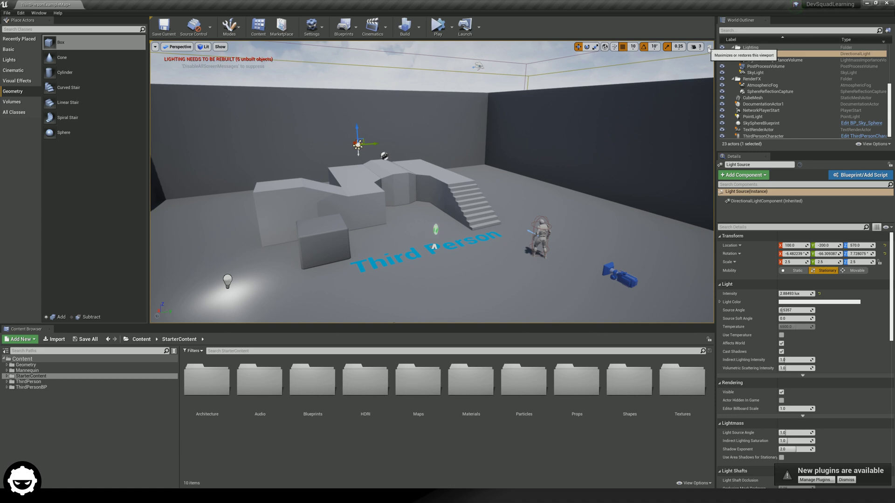
pyautogui.click(709, 47)
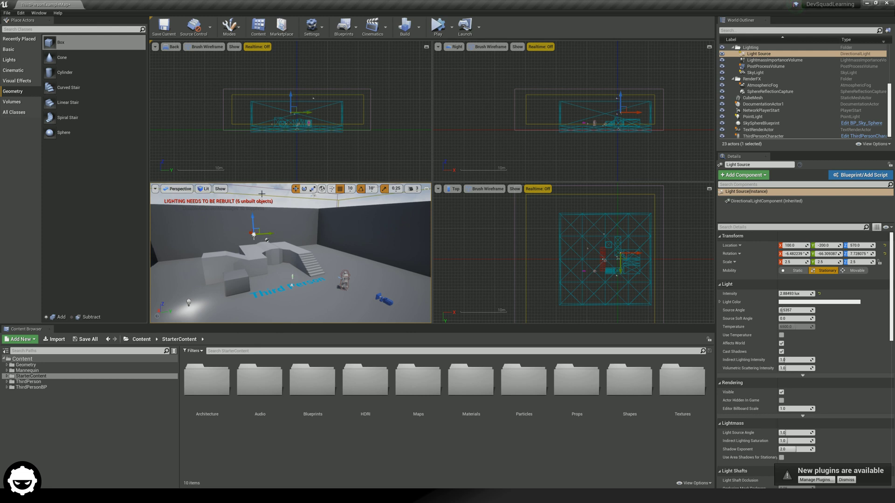
pyautogui.click(427, 189)
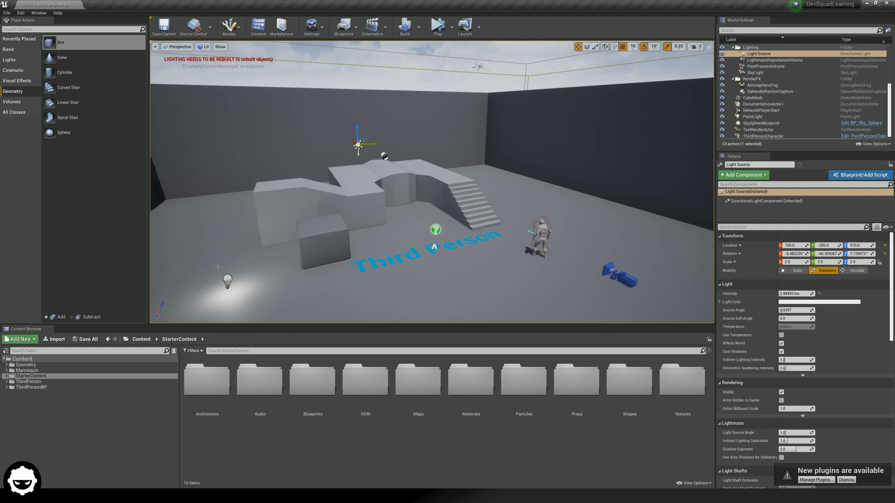
# - Open M_Basic_Floor from the Materials folder, zoom and move its editor, then close it
pyautogui.click(475, 393)
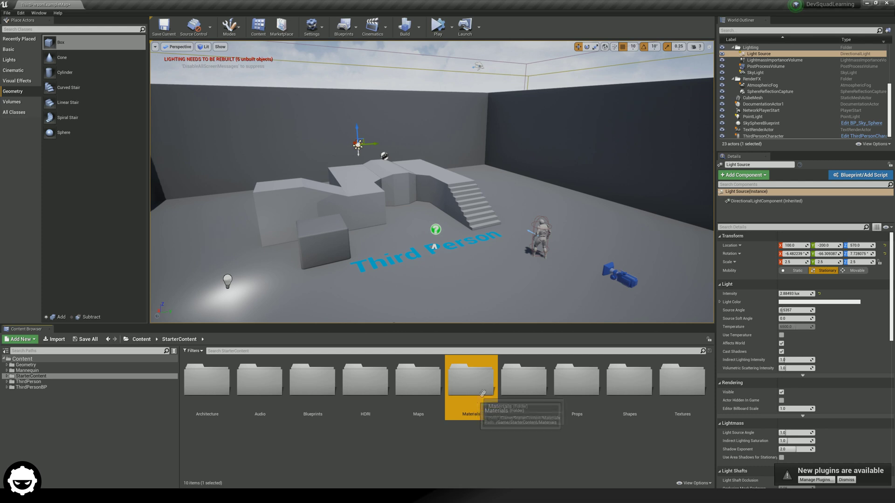
pyautogui.doubleClick(477, 392)
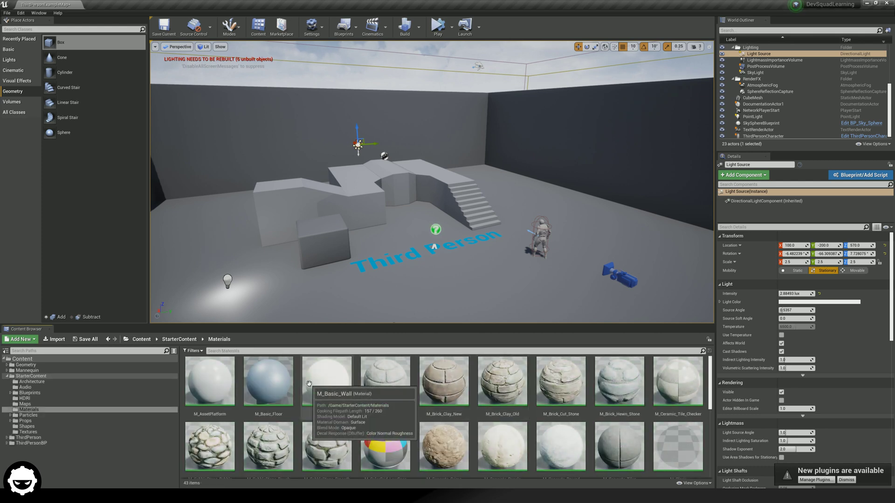
pyautogui.doubleClick(277, 384)
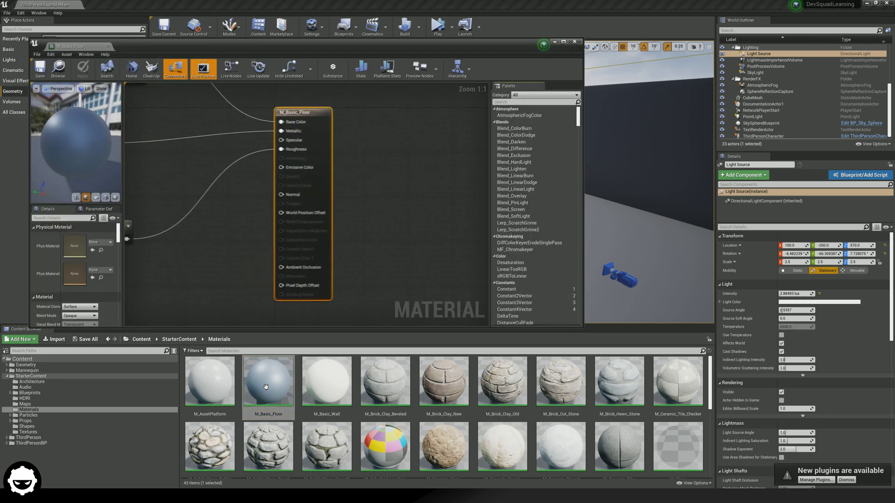
pyautogui.scroll(-2, 287, 251)
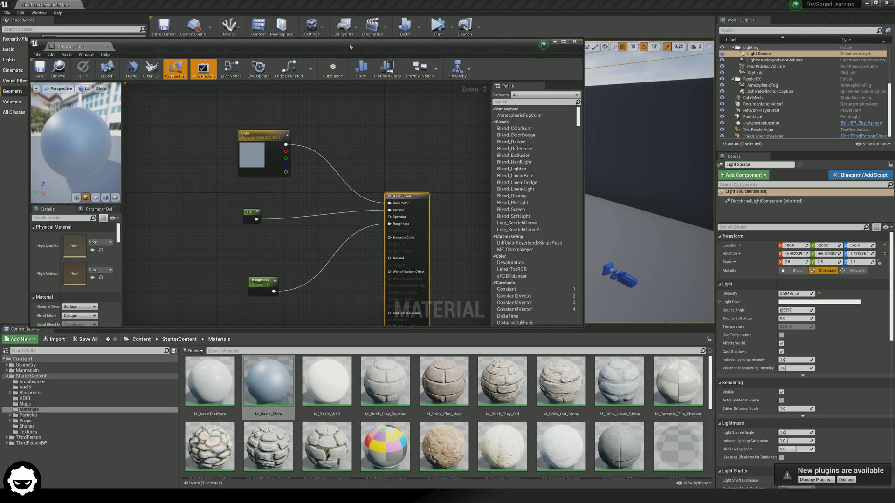
pyautogui.moveTo(350, 46); pyautogui.dragTo(425, 68)
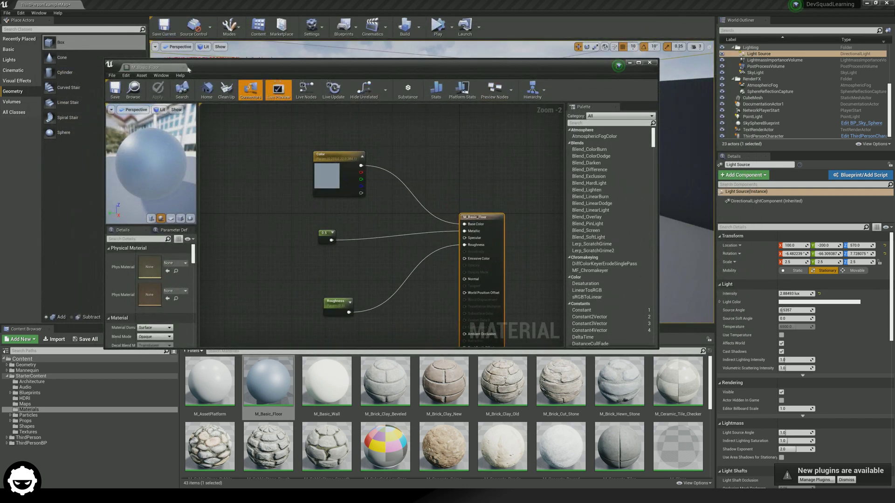
pyautogui.hotkey('alt', 'Tab')
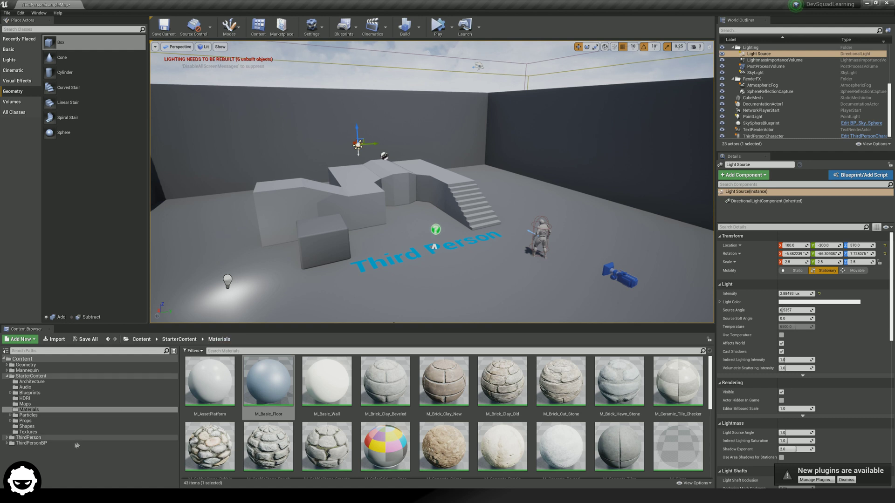
# - Open P_Fire from the Particles folder in the particle editor, then close that editor
pyautogui.click(28, 415)
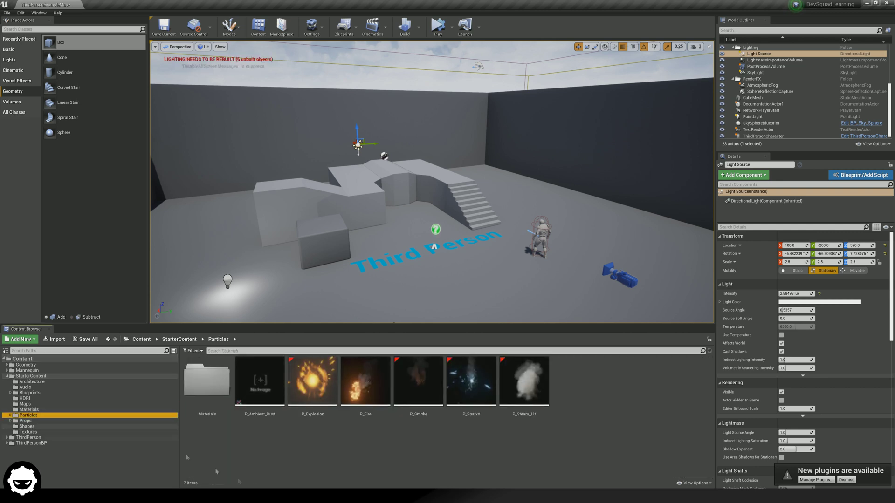
pyautogui.click(351, 399)
pyautogui.doubleClick(350, 398)
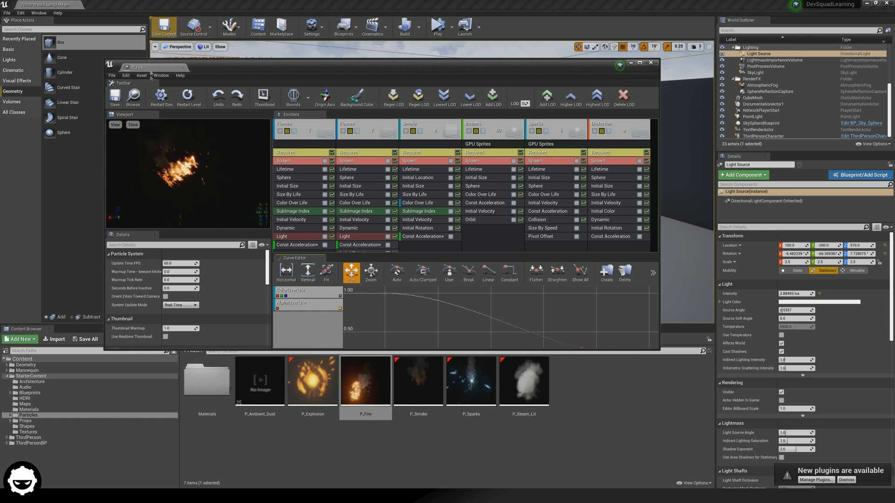
pyautogui.hotkey('alt', 'F4')
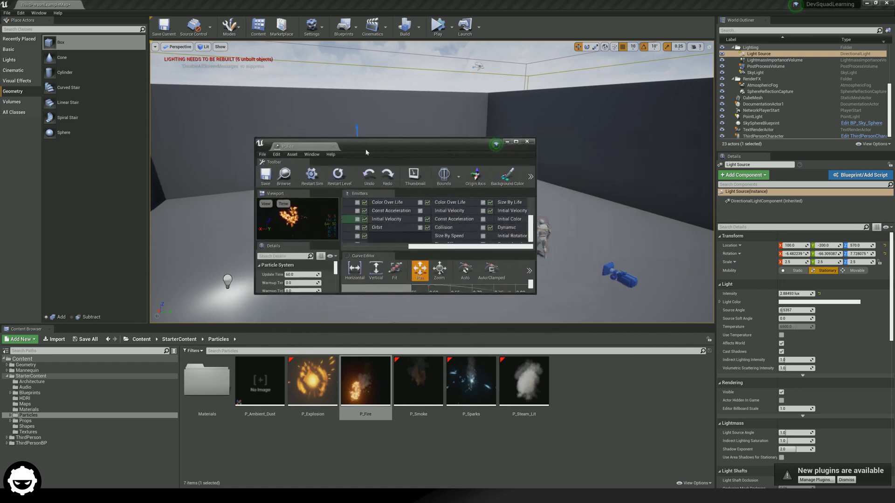
pyautogui.hotkey('alt', 'F4')
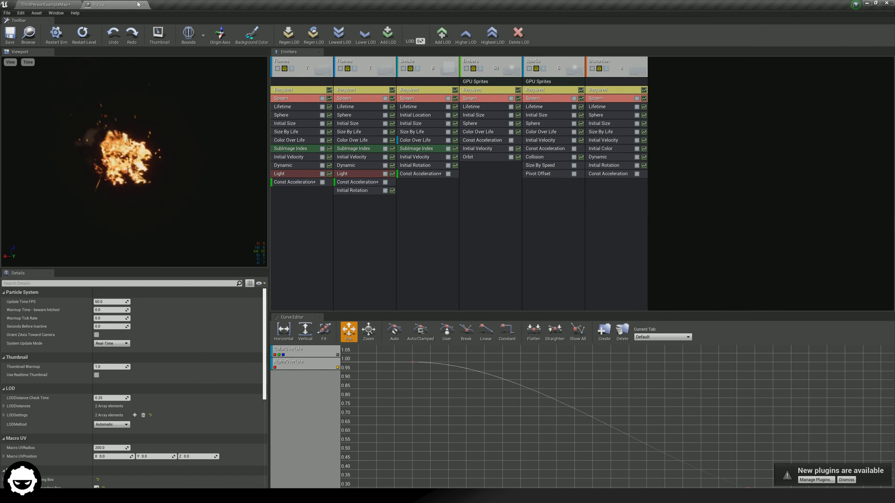
pyautogui.click(144, 5)
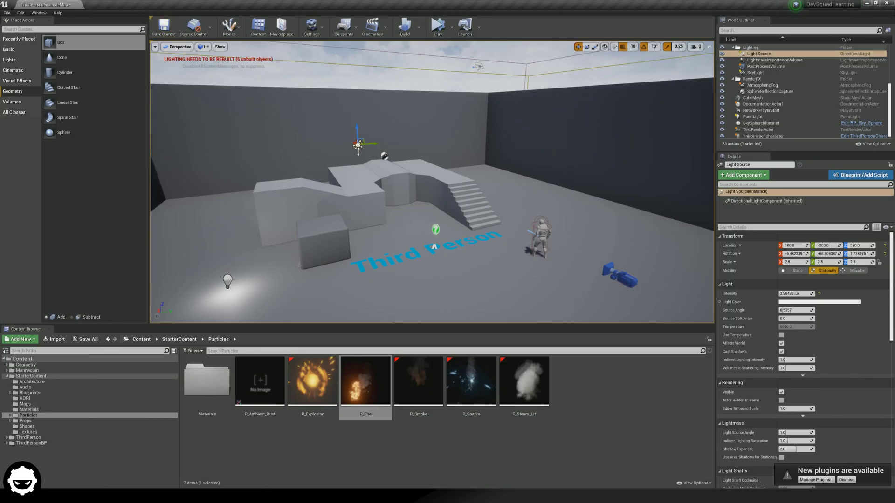